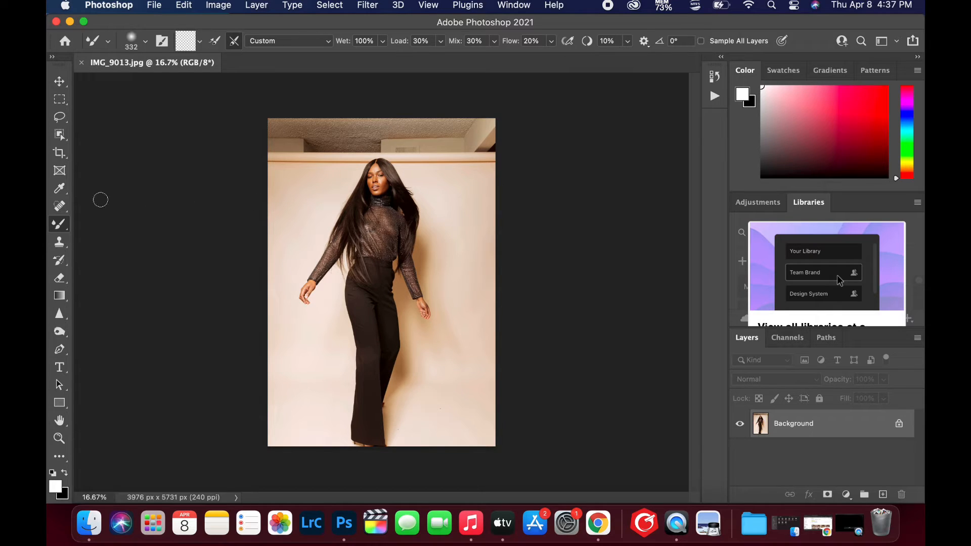
Switch to the Magic Wand tool and select the model automatically with Select Subject
left_click(62, 262)
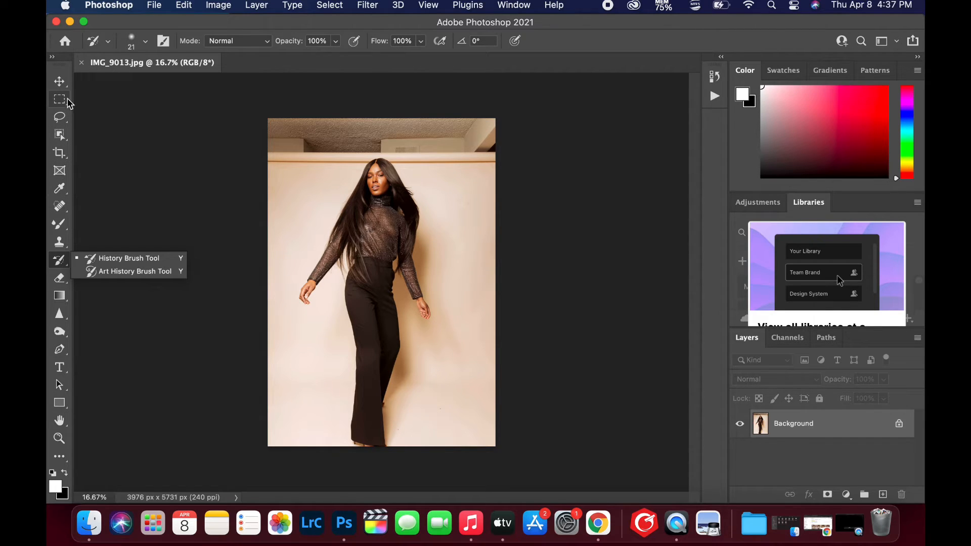
left_click(63, 133)
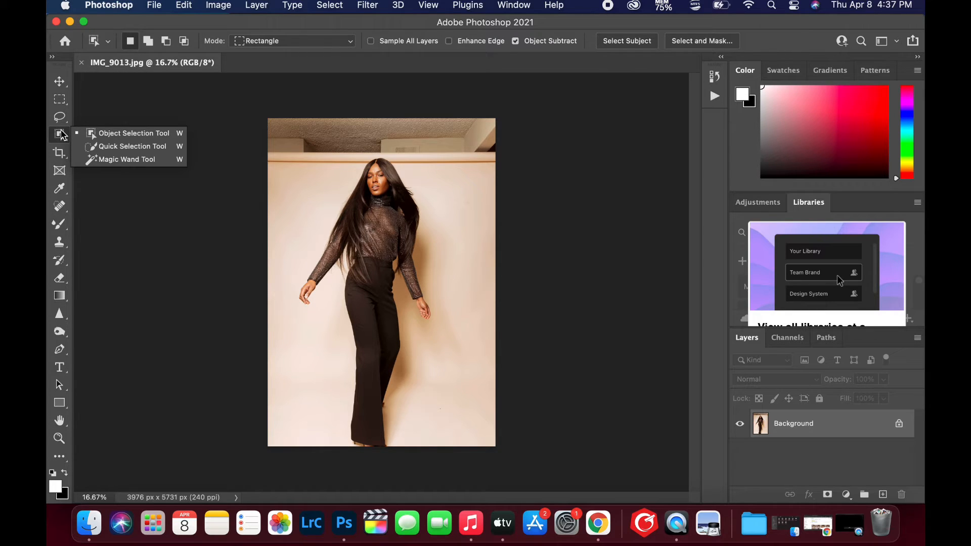
left_click(111, 160)
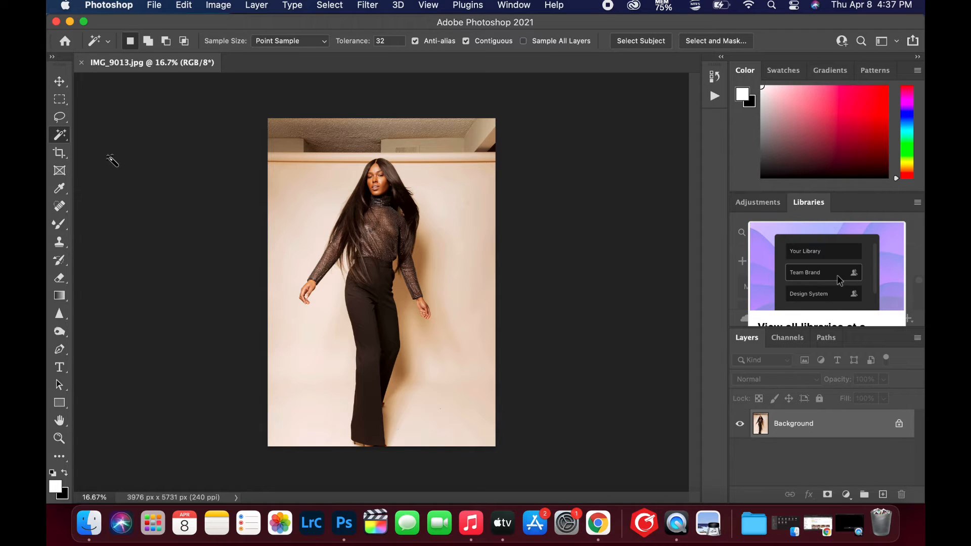
left_click(636, 41)
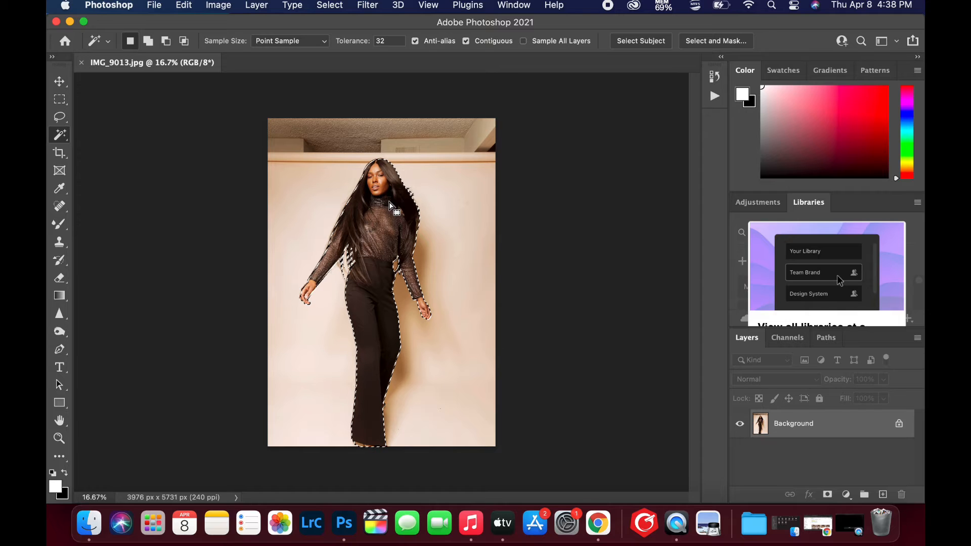
Examine the selection outline around the model from her hair down to her feet
scroll(389, 201, "up", 3)
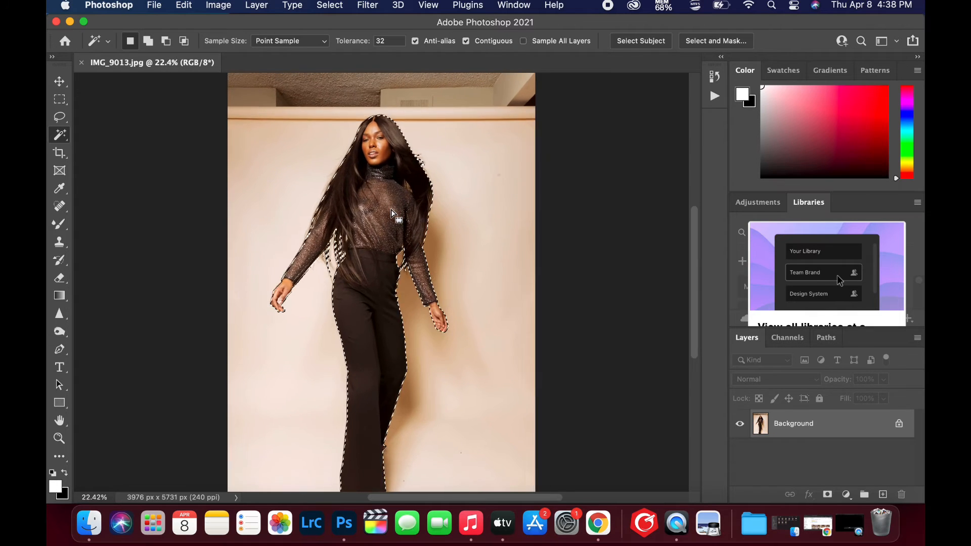
scroll(391, 209, "up", 4)
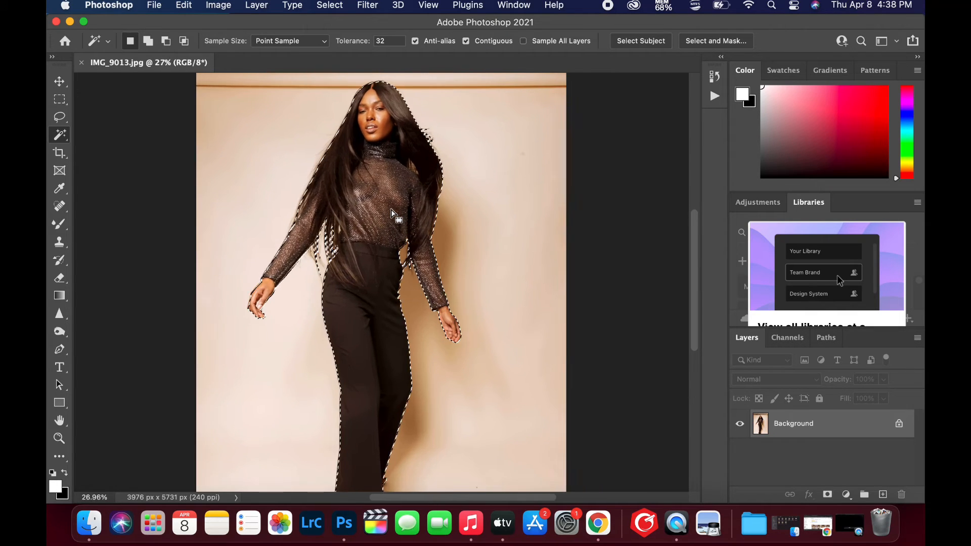
scroll(392, 210, "up", 2)
scroll(392, 210, "down", 3)
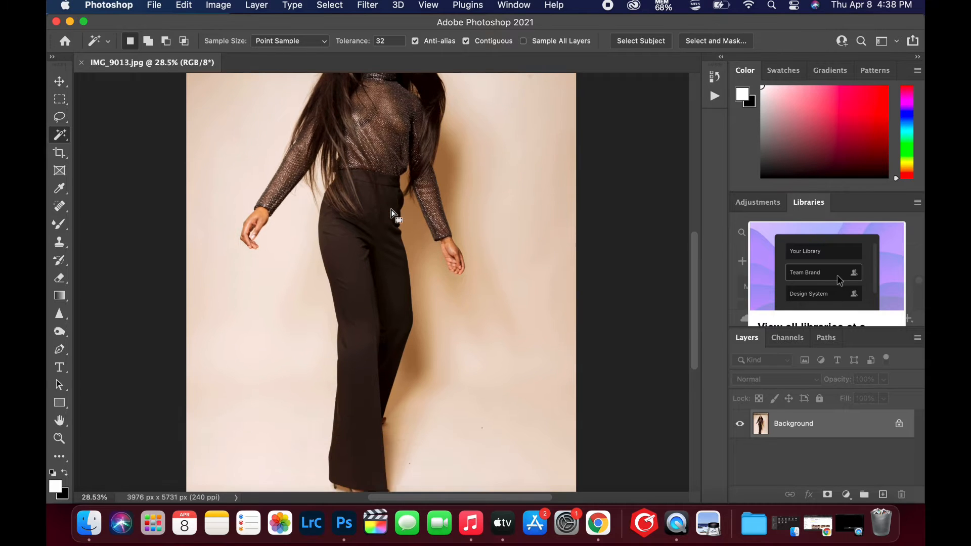
scroll(391, 210, "down", 6)
scroll(392, 210, "up", 4)
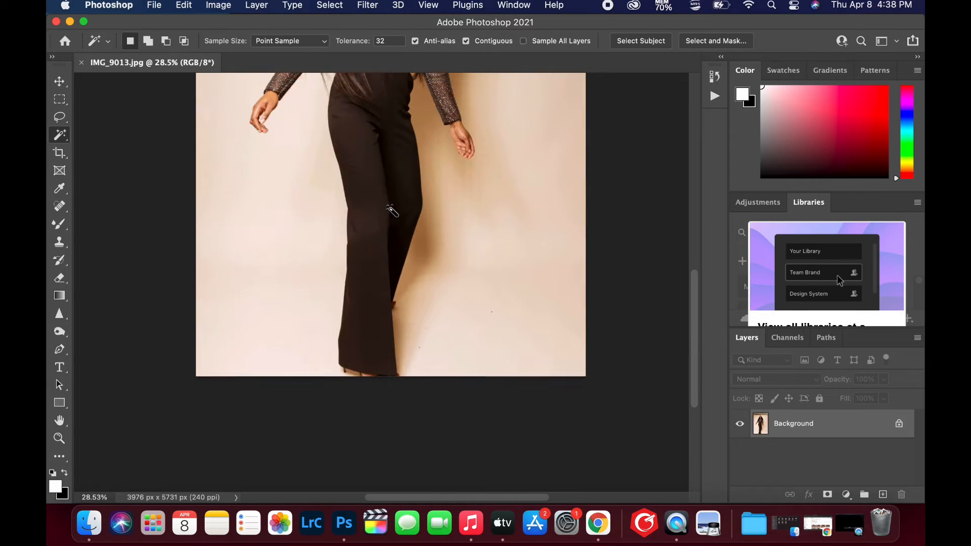
scroll(391, 209, "up", 10)
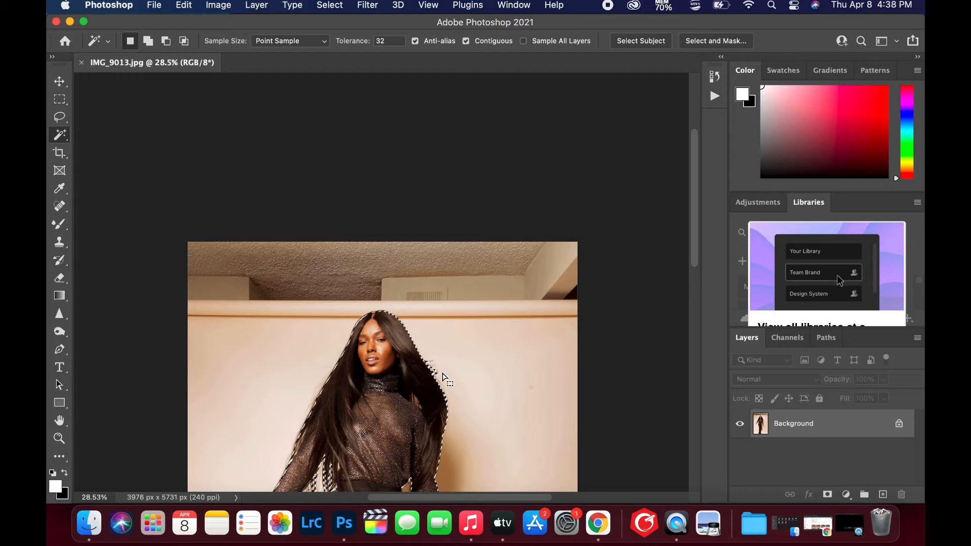
scroll(435, 374, "down", 4)
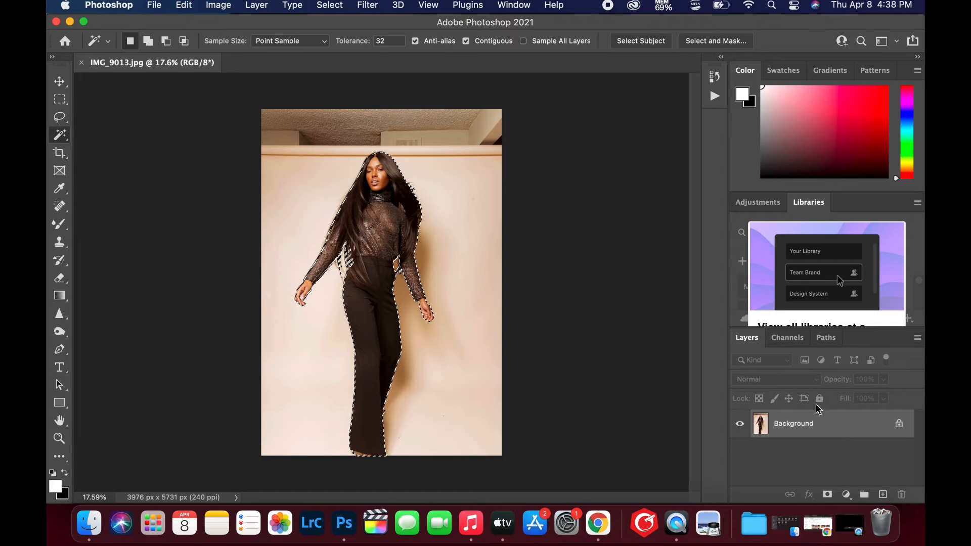
Mask a duplicate of the Background layer with the model selection and name it Subject
left_click_drag(868, 431, 886, 494)
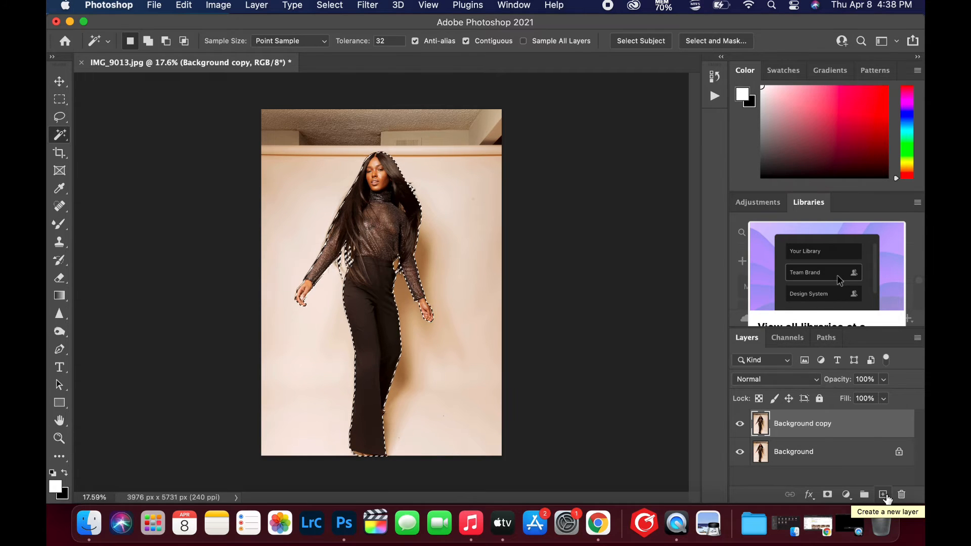
left_click(828, 498)
double_click(827, 423)
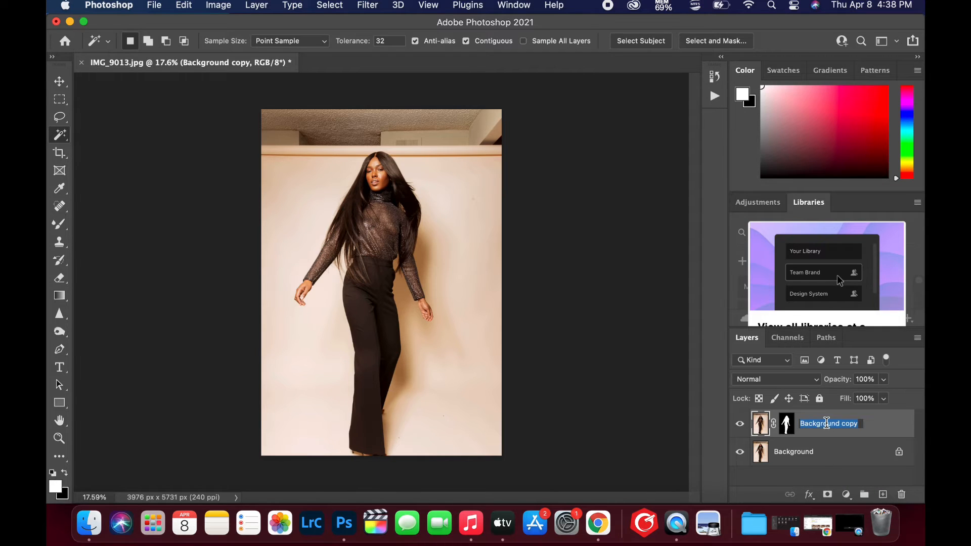
type("Subject")
key("Return")
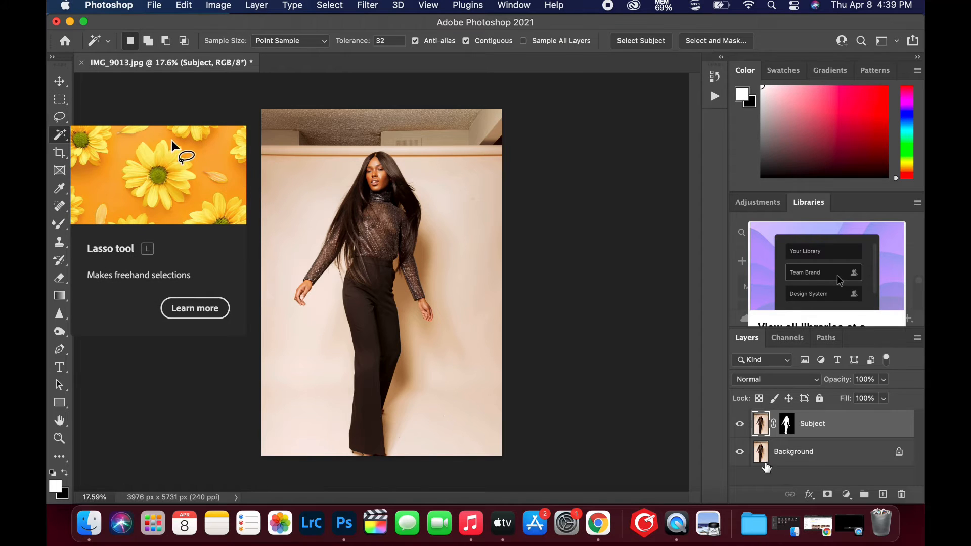
Duplicate the Background layer again beneath Subject and switch to the Lasso tool
left_click(807, 461)
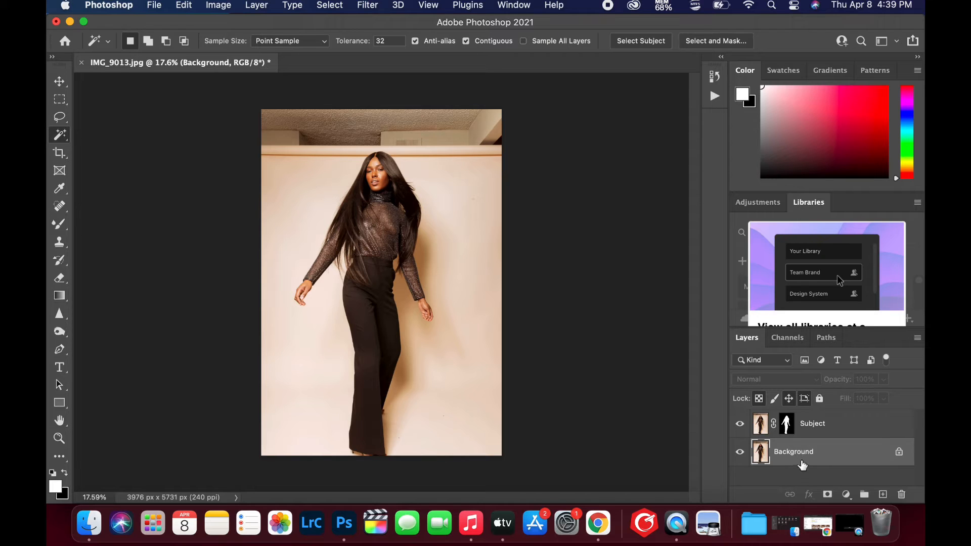
key("super+j")
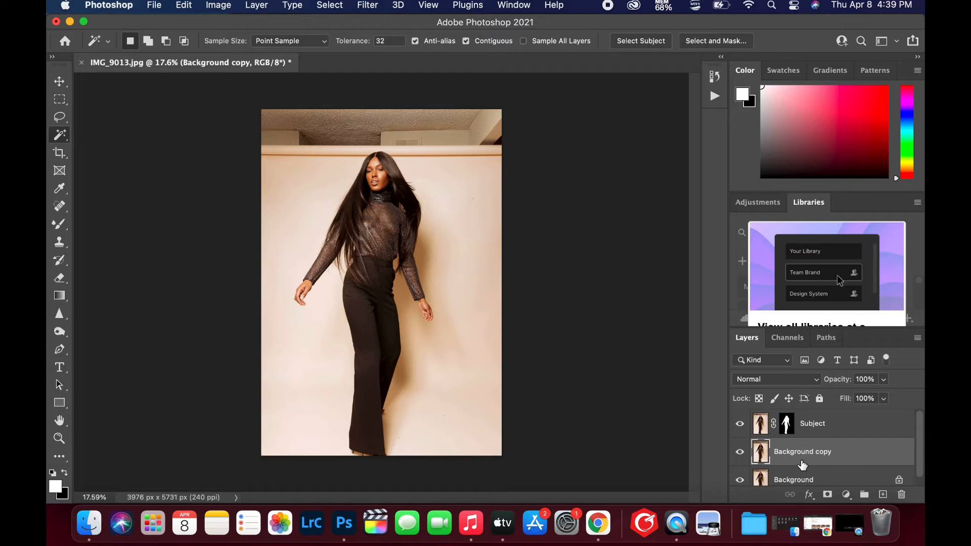
left_click(66, 119)
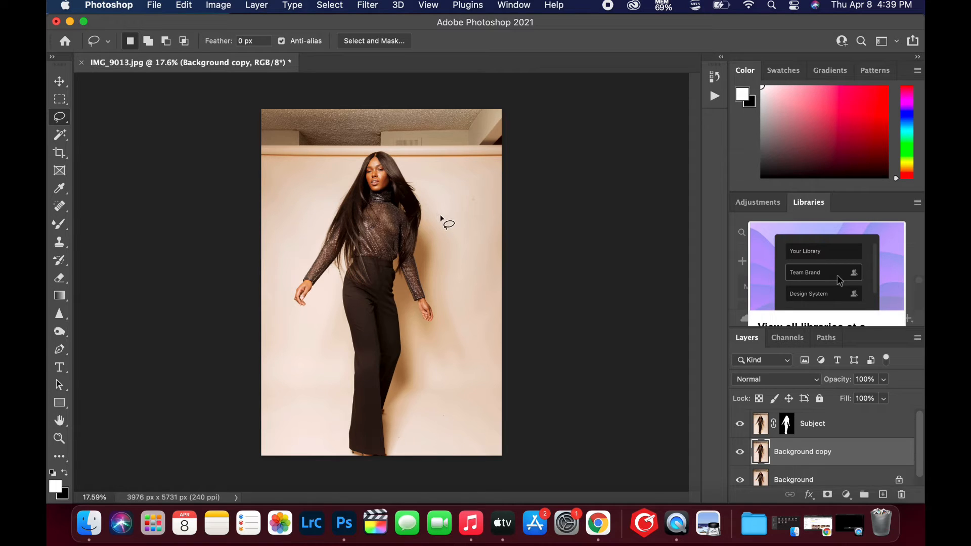
mouse_move(433, 231)
left_mouse_down()
mouse_move(438, 371)
mouse_move(427, 405)
mouse_move(400, 423)
left_mouse_up()
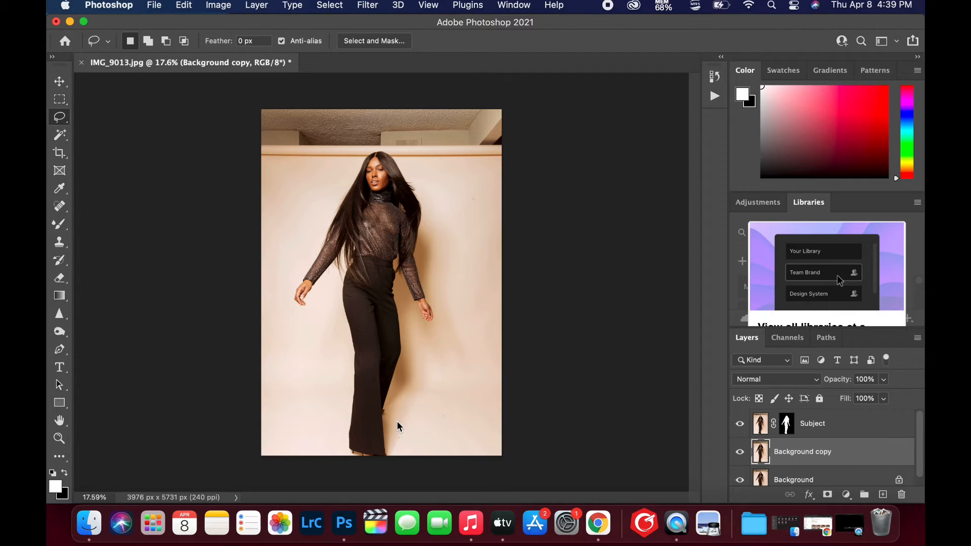
left_click(184, 6)
left_click(193, 24)
Mask the Background copy to a freehand lasso selection around the model's wall shadow and name the layer Shadow
mouse_move(439, 225)
left_mouse_down()
mouse_move(451, 304)
mouse_move(443, 338)
mouse_move(414, 391)
mouse_move(411, 429)
mouse_move(375, 445)
mouse_move(363, 370)
mouse_move(377, 261)
mouse_move(406, 212)
mouse_move(444, 226)
left_mouse_up()
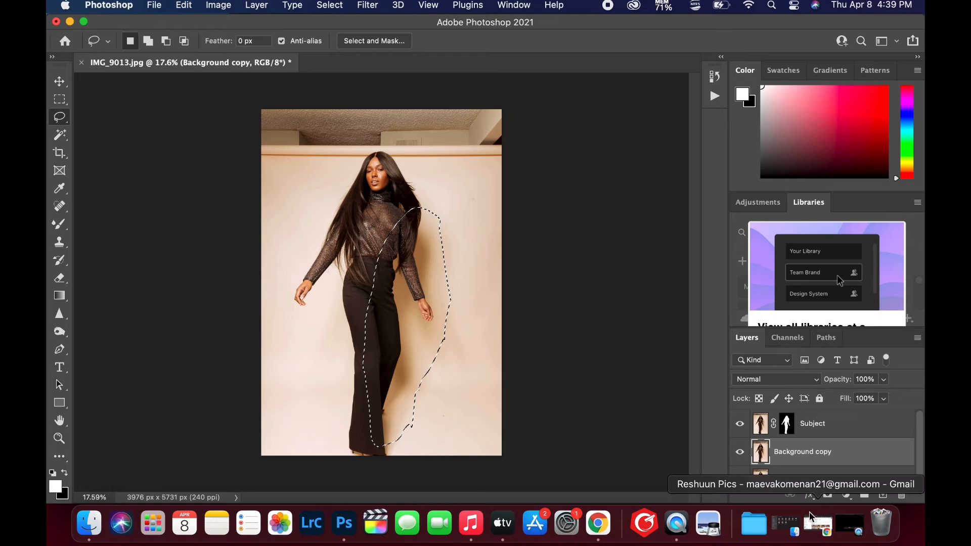
left_click(827, 495)
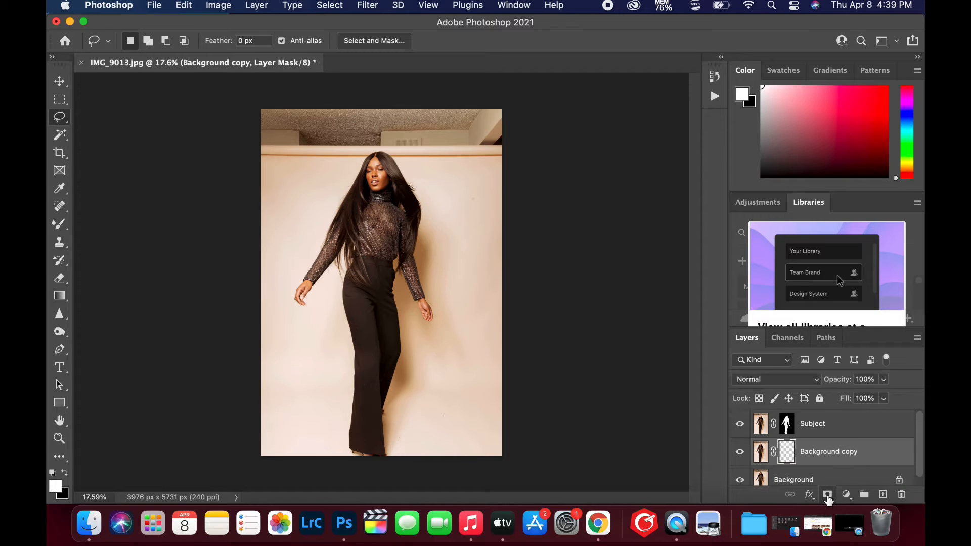
double_click(823, 452)
type("Sha")
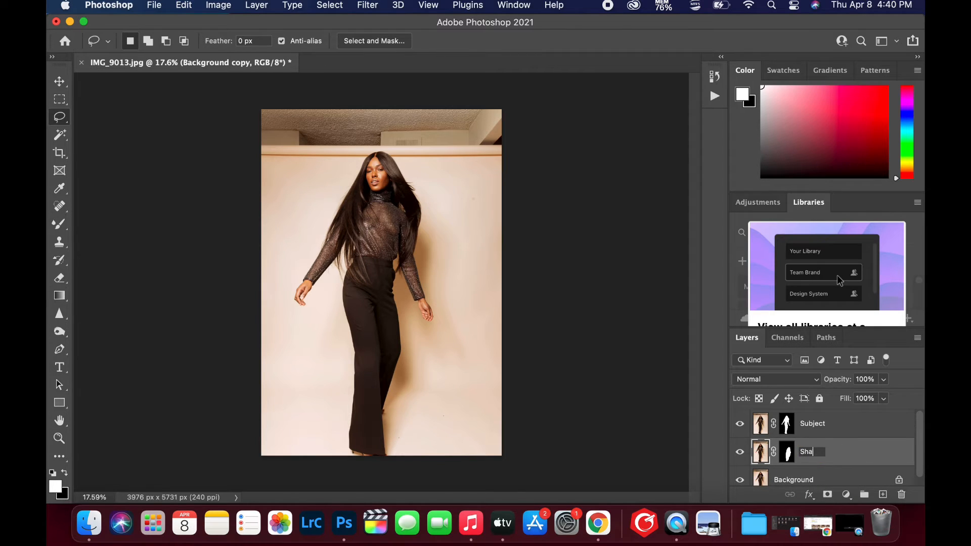
type("down")
key("BackSpace")
key("Return")
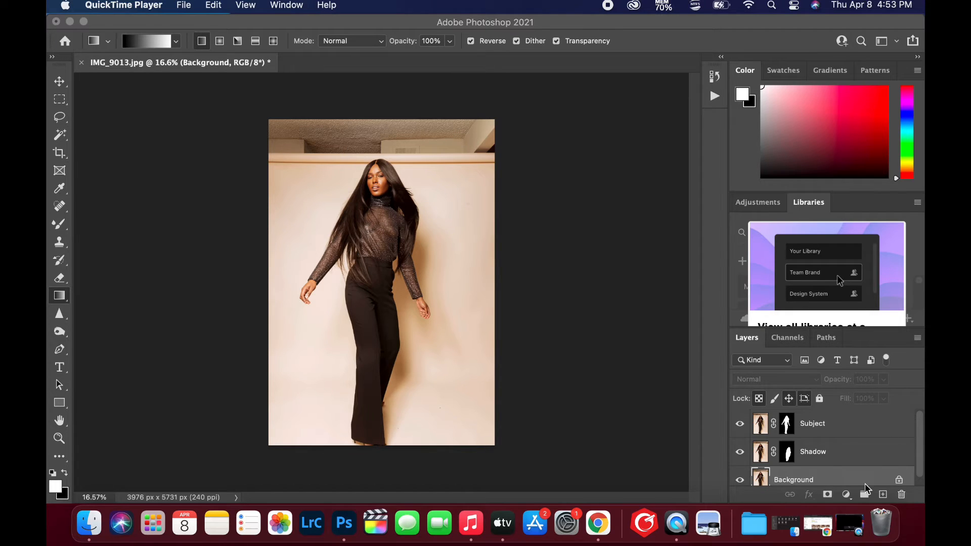
Add a new empty layer directly above the Background layer
scroll(853, 469, "down", 1)
left_click(844, 472)
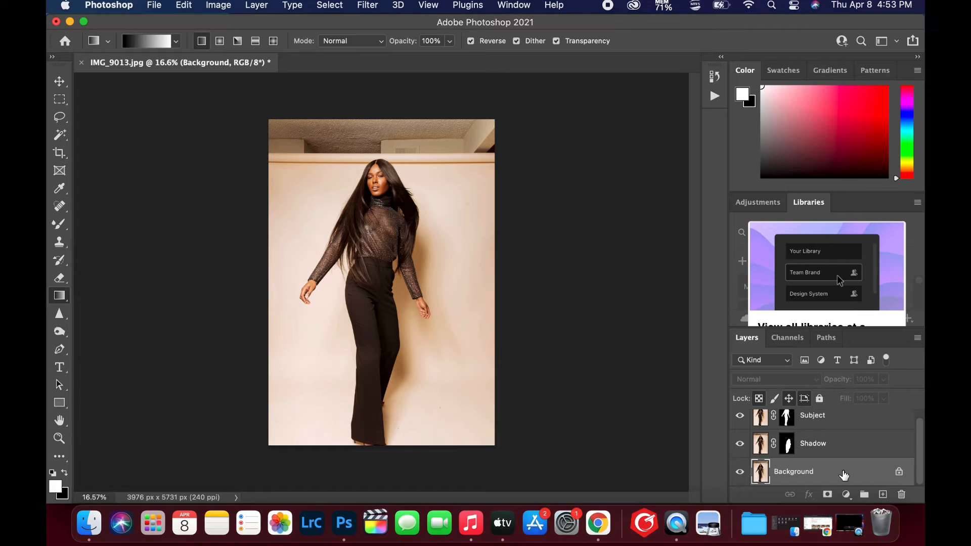
left_click(883, 495)
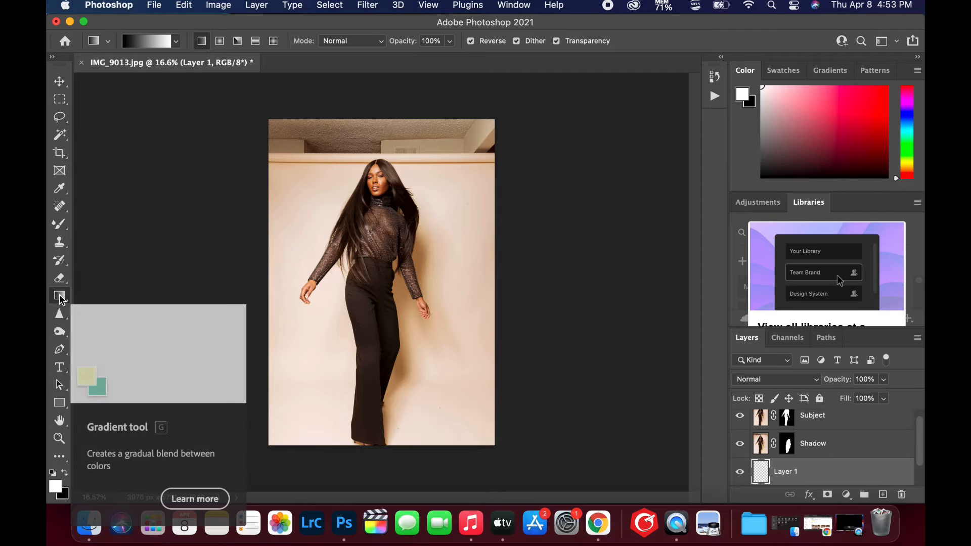
Set the gradient's end color stop at 100% to beige dad2c4, sampled from the backdrop beside the model's head
left_click(147, 41)
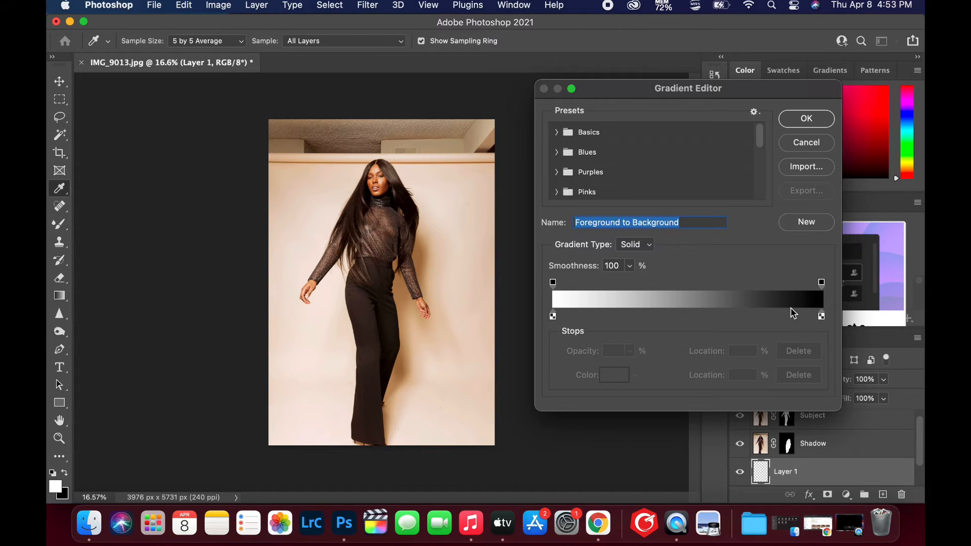
left_click(822, 317)
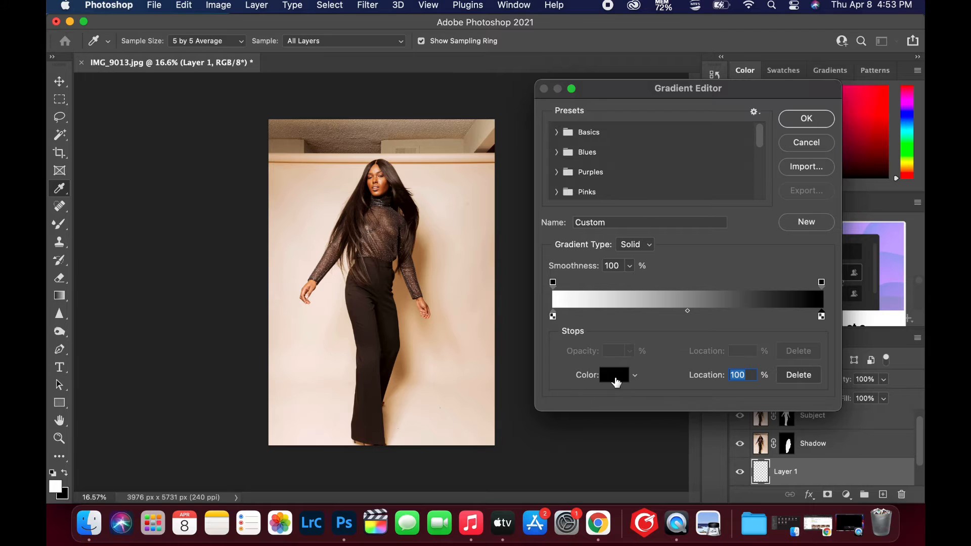
left_click(615, 377)
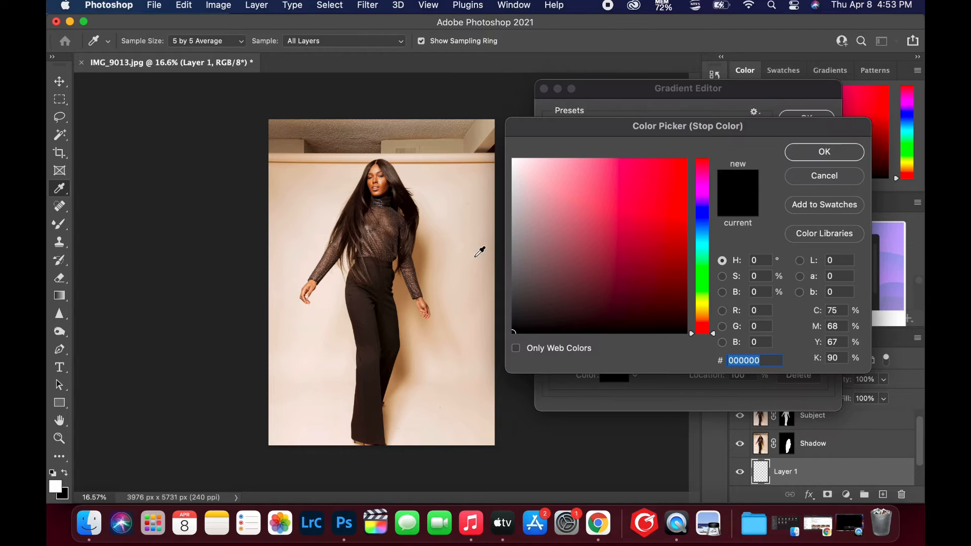
left_click(429, 192)
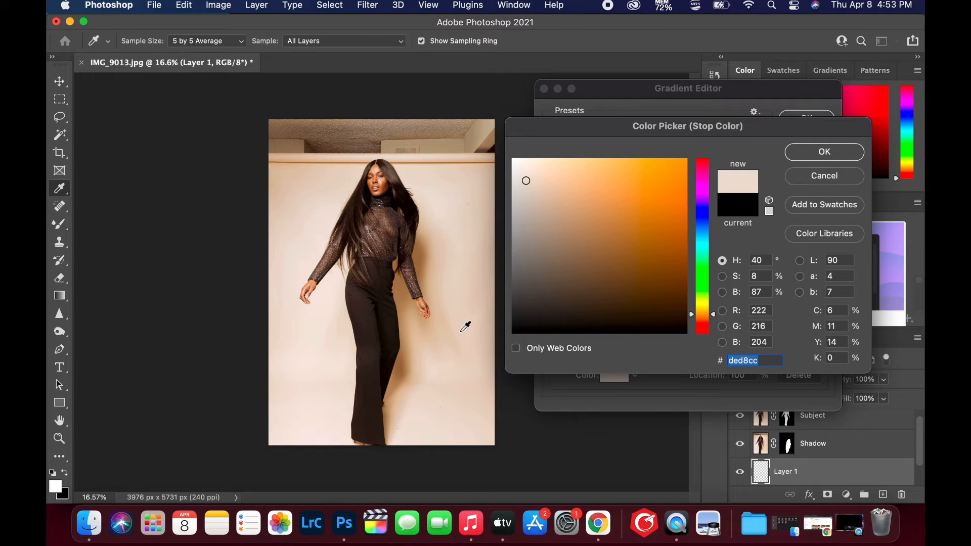
left_click(463, 299)
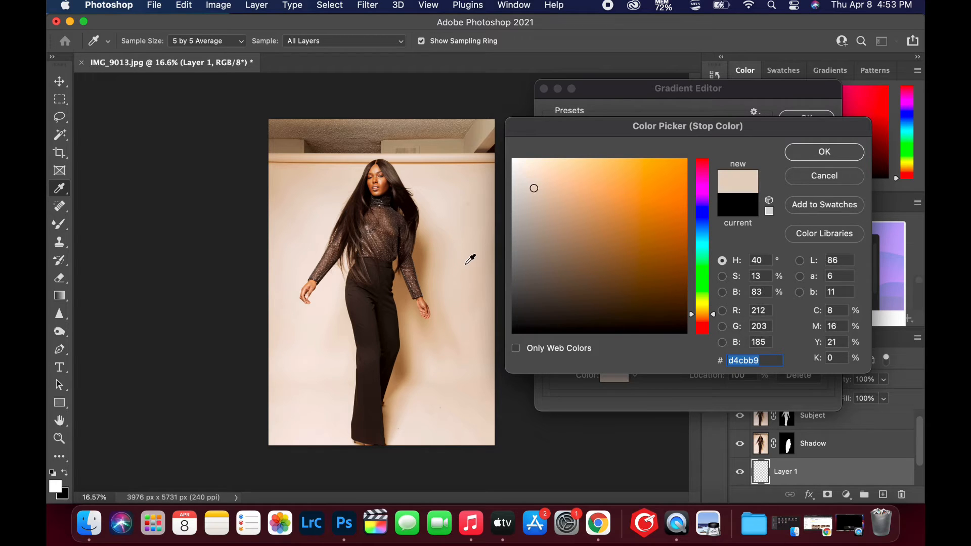
left_click(435, 203)
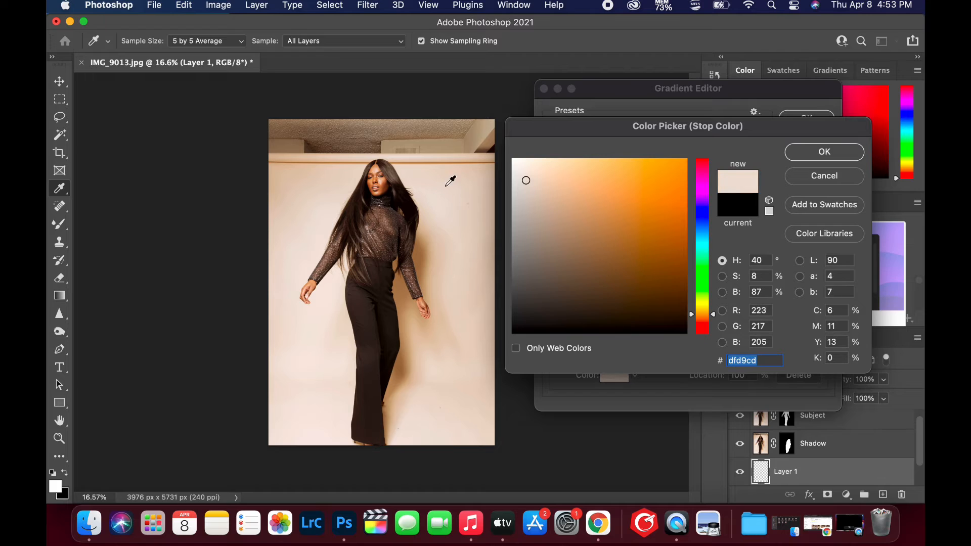
left_click(446, 186)
left_click(424, 189)
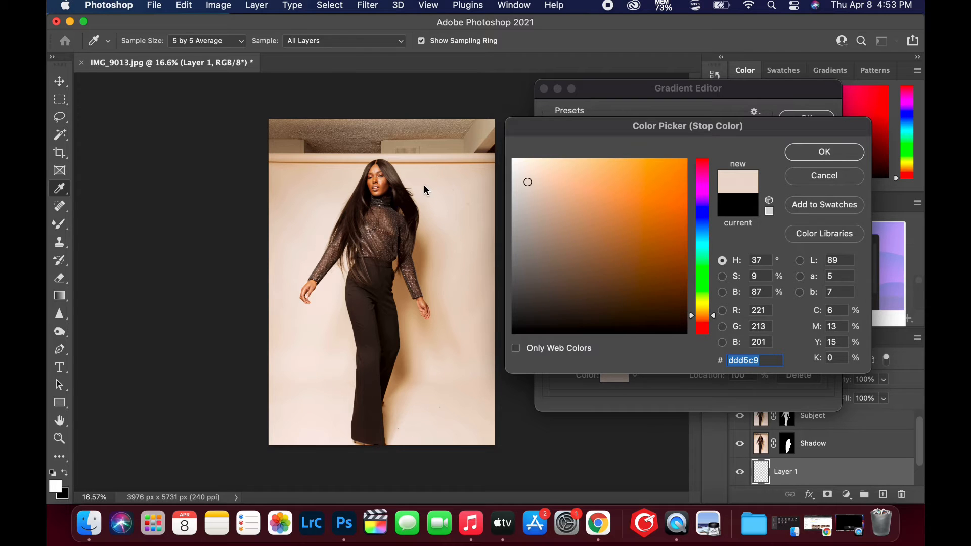
left_click(436, 183)
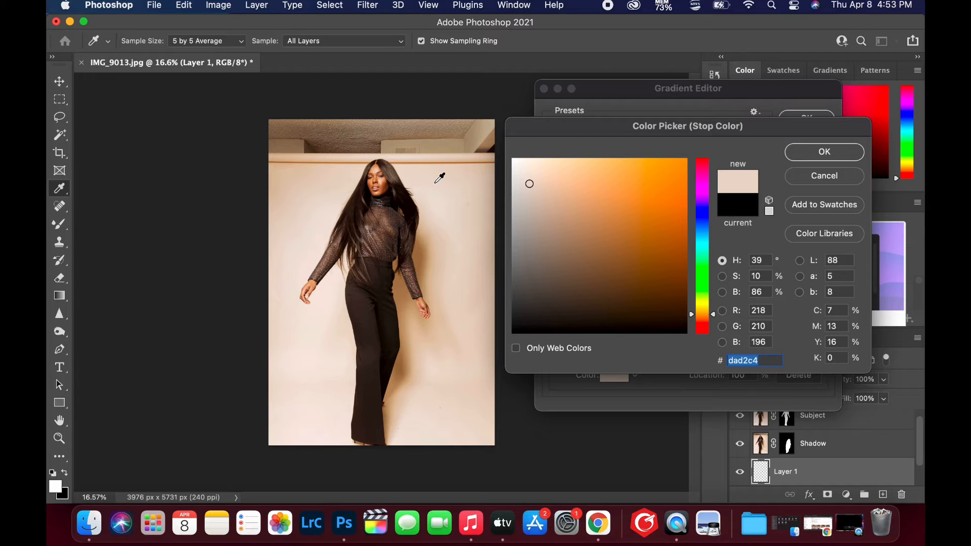
left_click(824, 155)
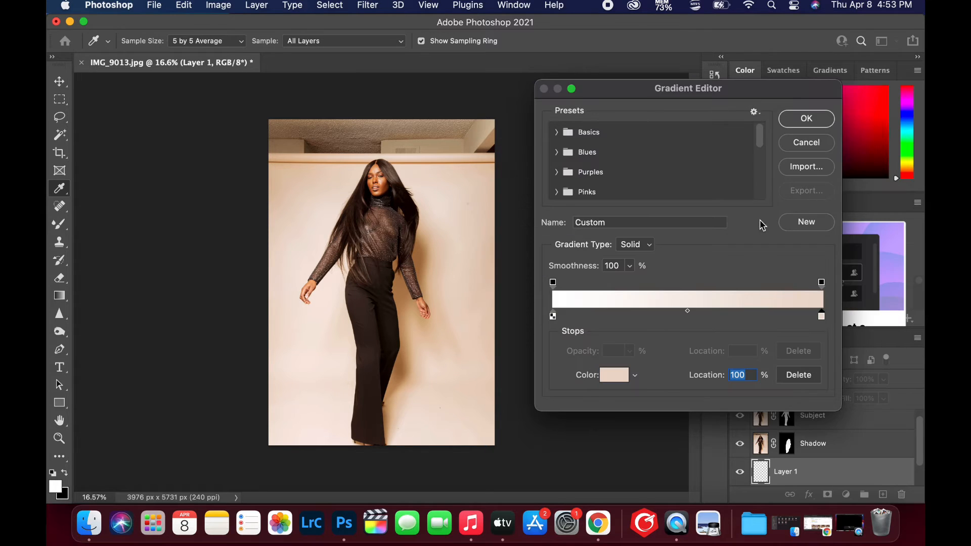
Set the gradient's start color stop at 0% to tan bfb194, sampled from the backdrop at the photo's left edge, and accept the gradient
left_click(553, 316)
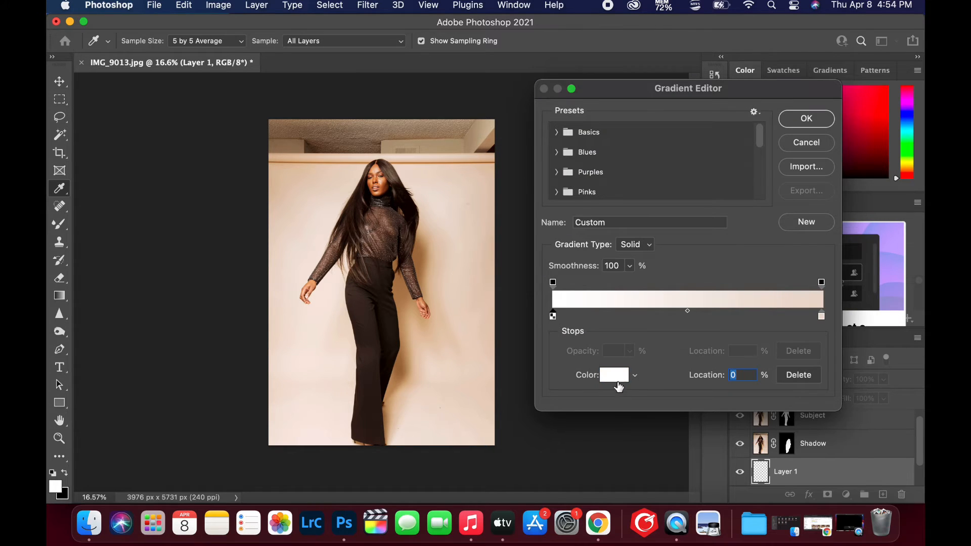
left_click(616, 377)
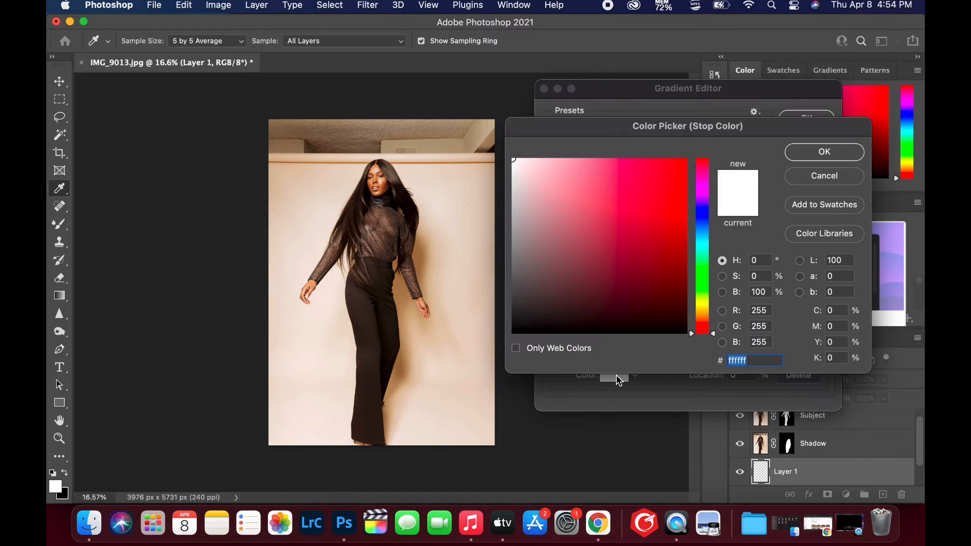
left_click(271, 172)
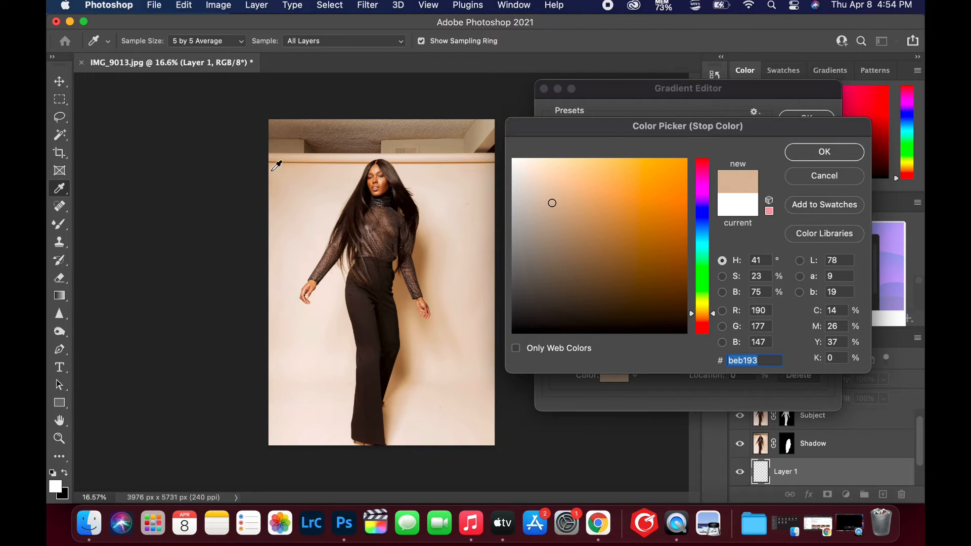
left_click(272, 174)
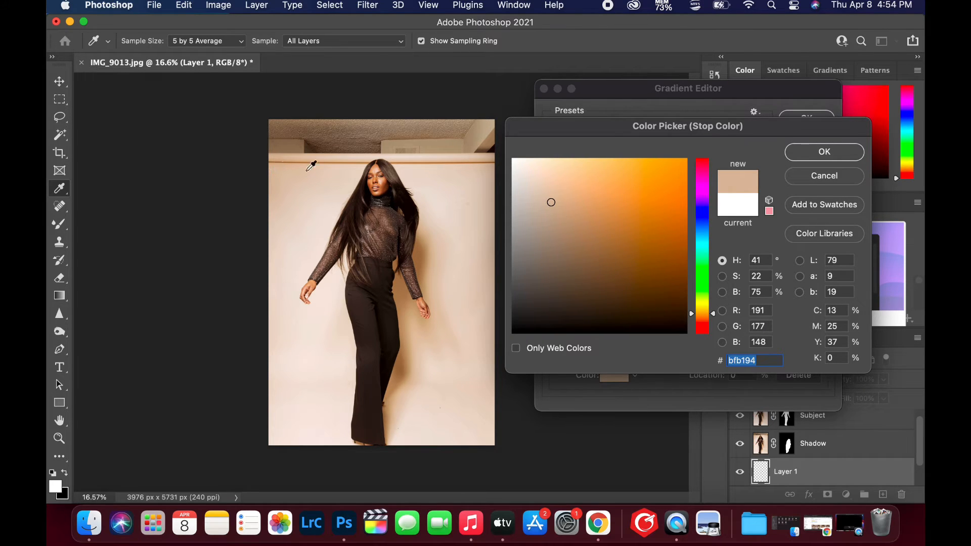
left_click(830, 151)
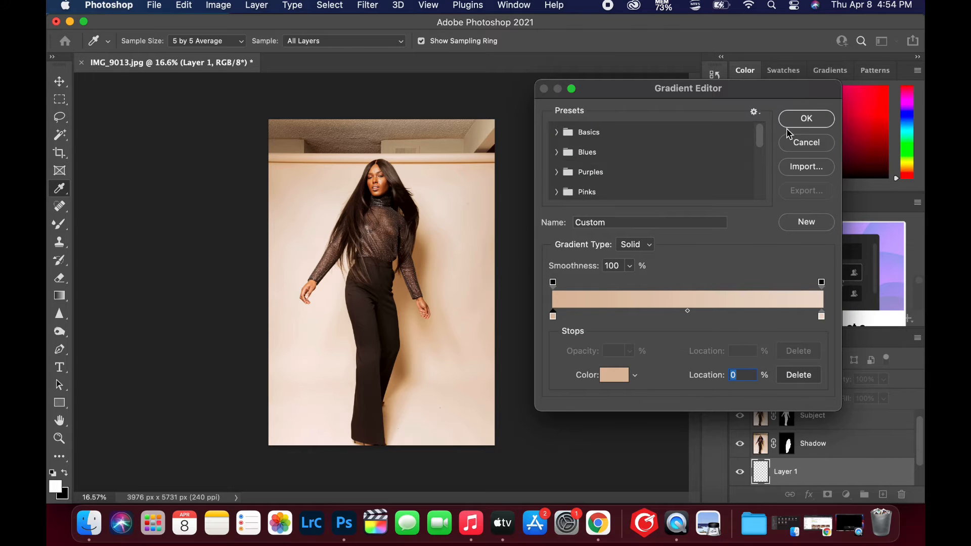
left_click(804, 120)
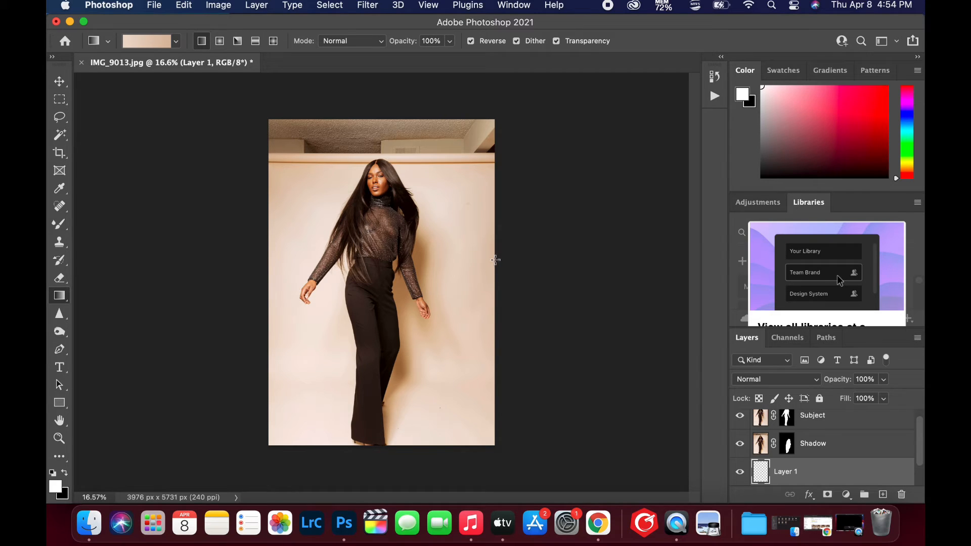
Fill Layer 1 with a horizontal linear gradient running from the photo's right edge to its left edge and rename the layer Background Seamless
left_click_drag(495, 260, 263, 258)
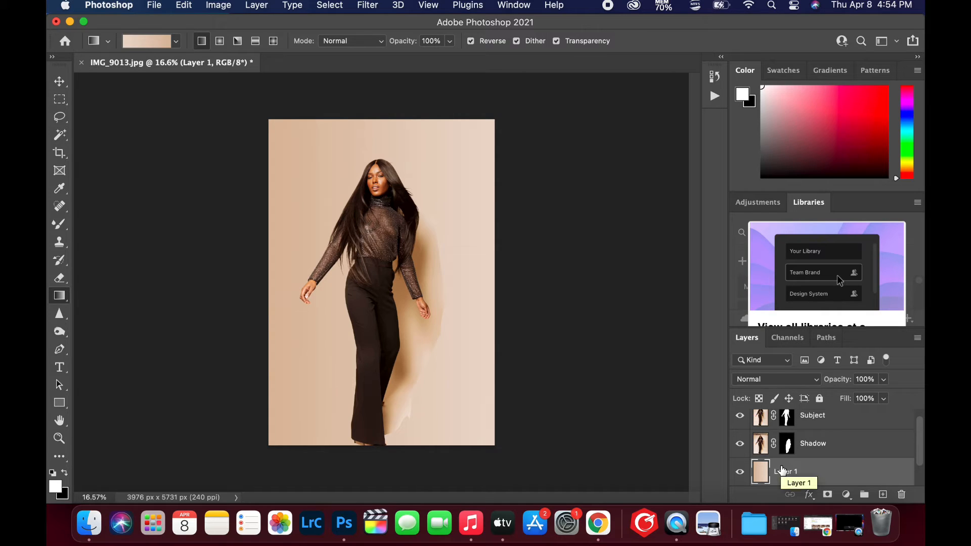
scroll(782, 470, "down", 1)
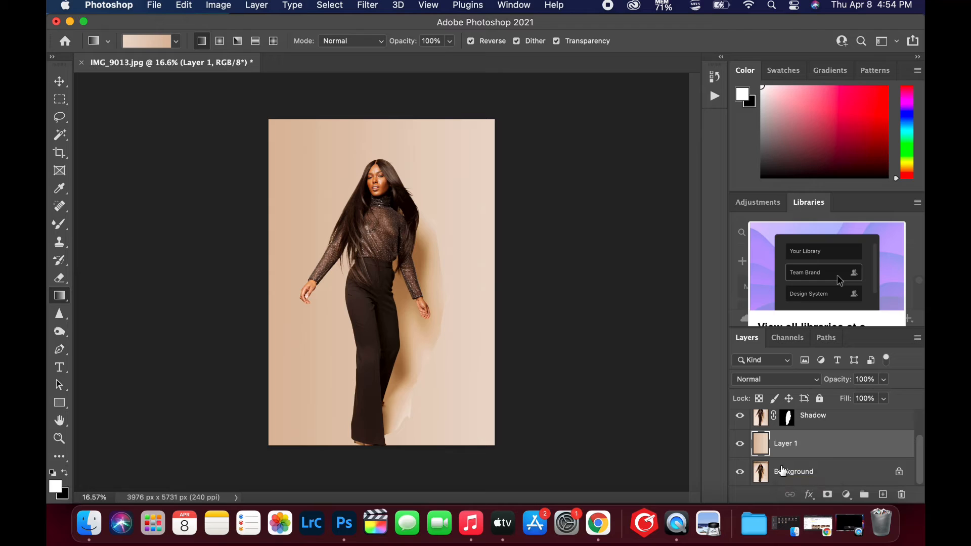
double_click(786, 443)
type("Background Sea")
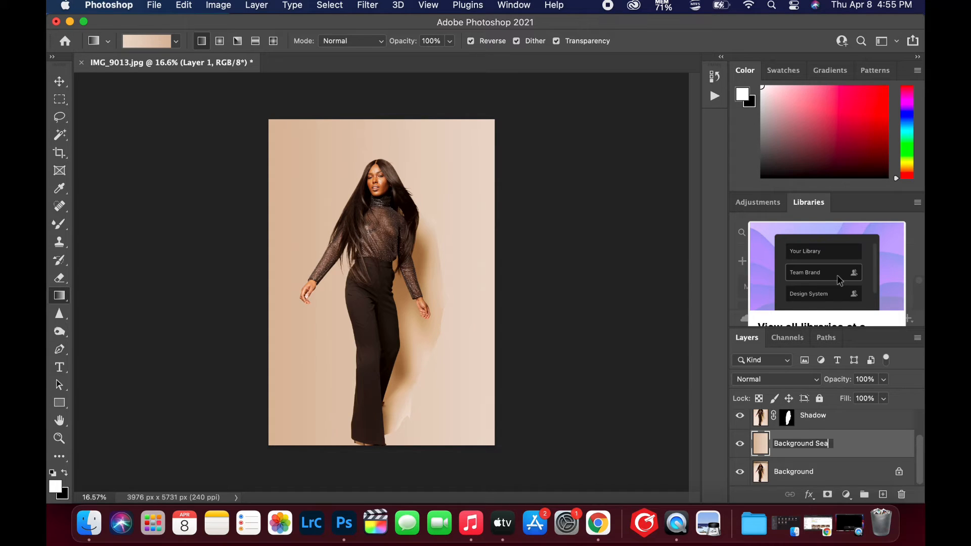
type("mless")
key("Return")
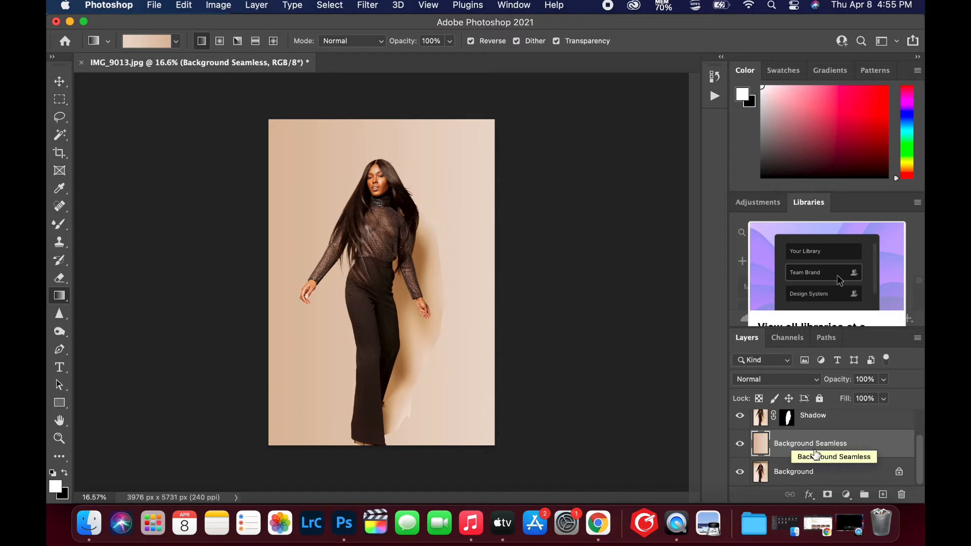
Set the Shadow layer's blend mode to Multiply, compare it hidden and shown, and desaturate the layer
left_click(822, 422)
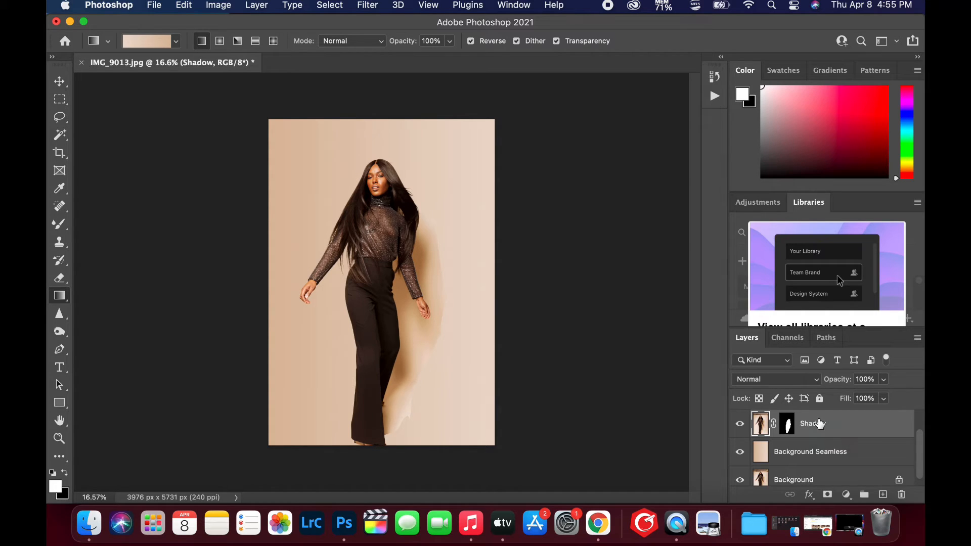
scroll(820, 424, "up", 1)
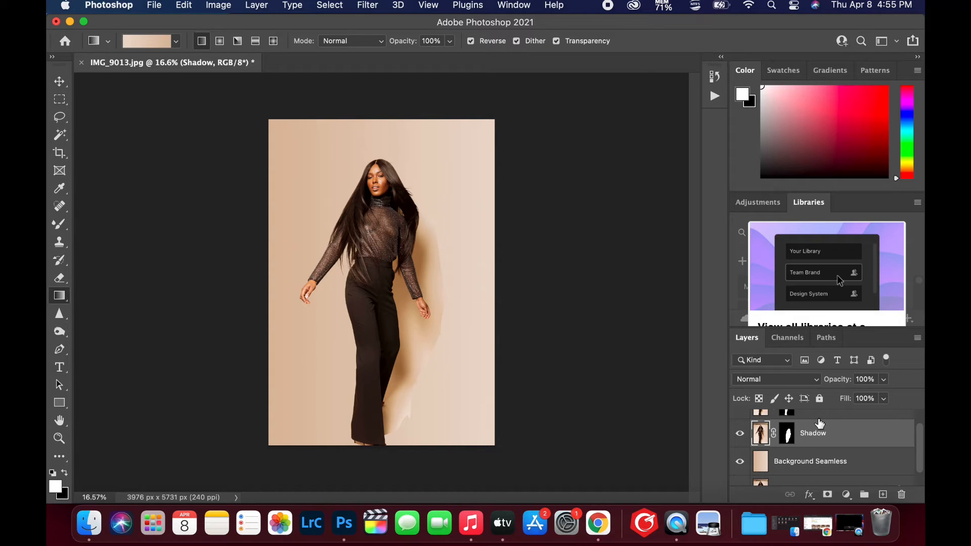
left_click(779, 380)
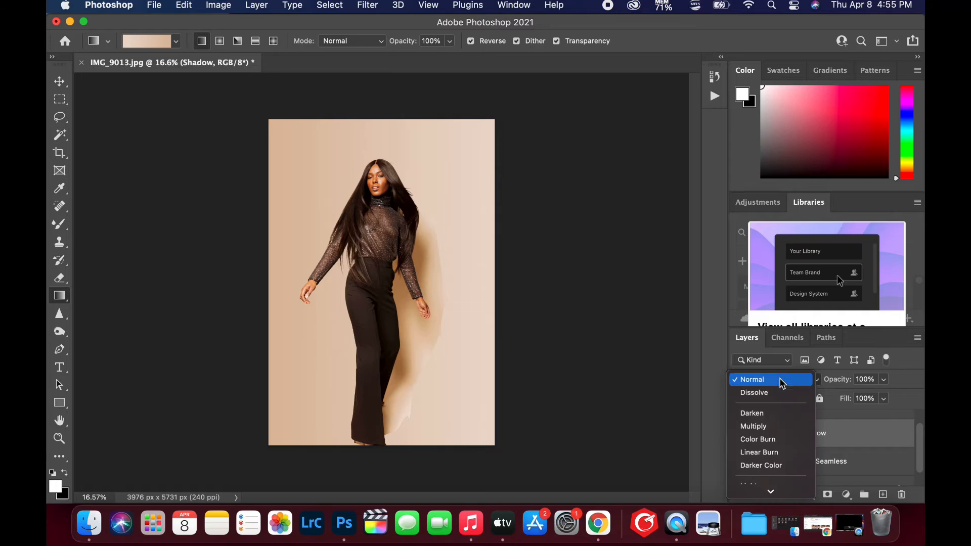
left_click(765, 426)
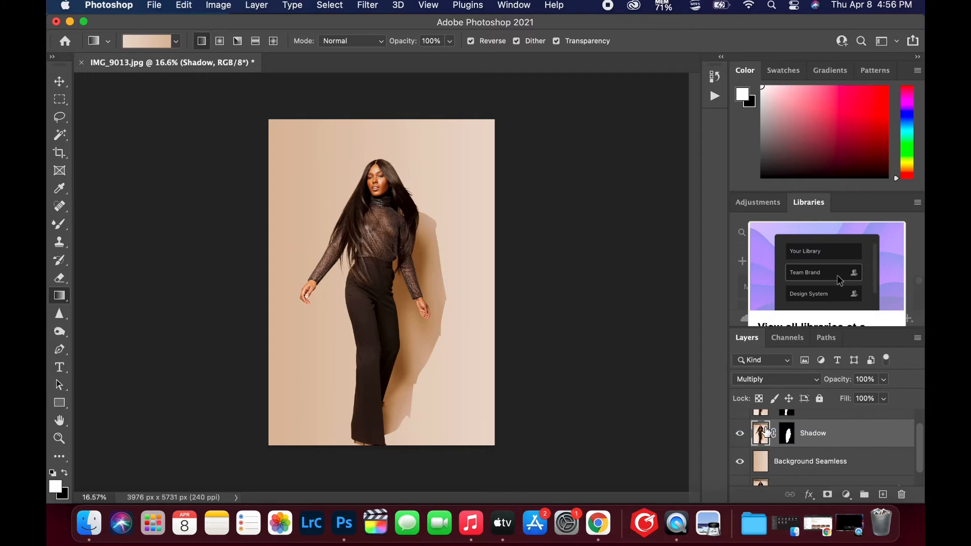
left_click(740, 434)
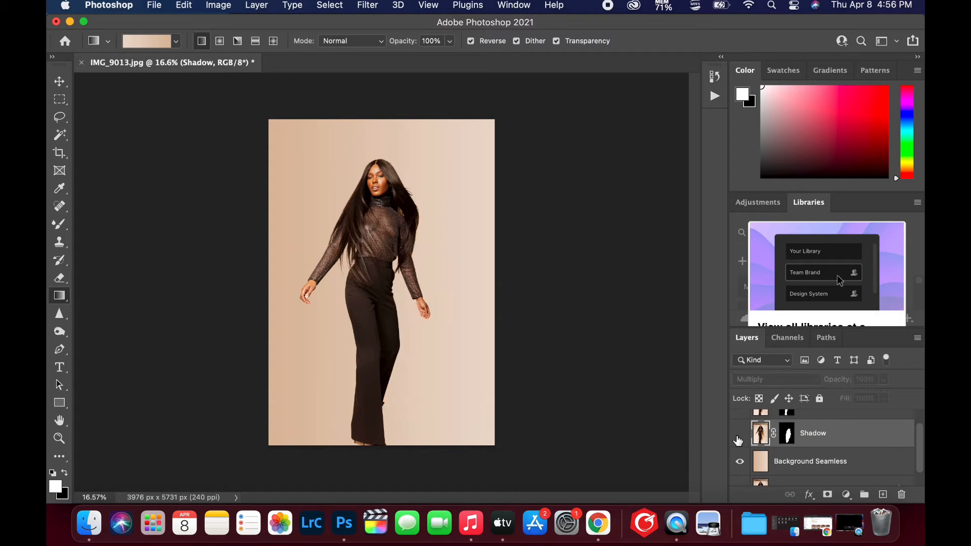
left_click(740, 435)
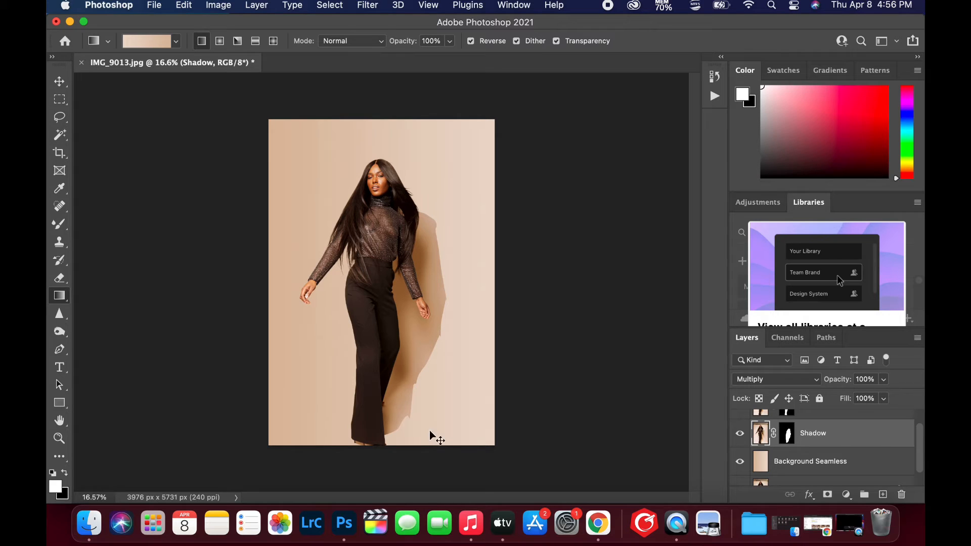
key("super+shift+u")
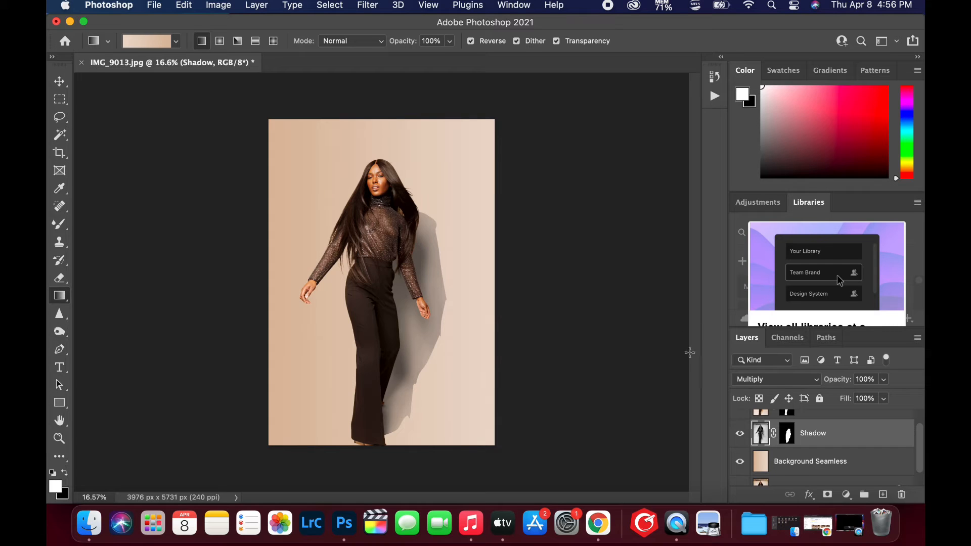
Add a Curves adjustment layer above Shadow and clip it to the Shadow layer
left_click(847, 495)
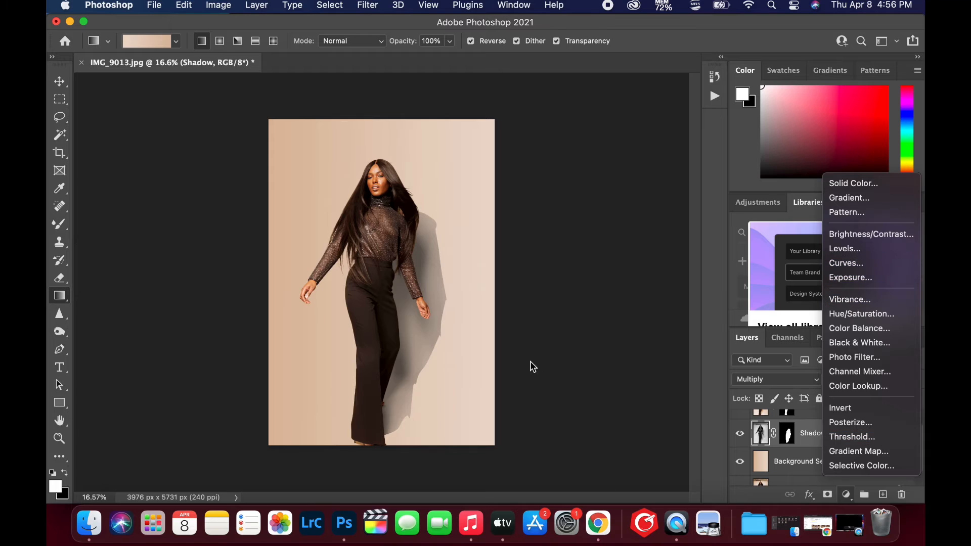
left_click(479, 309)
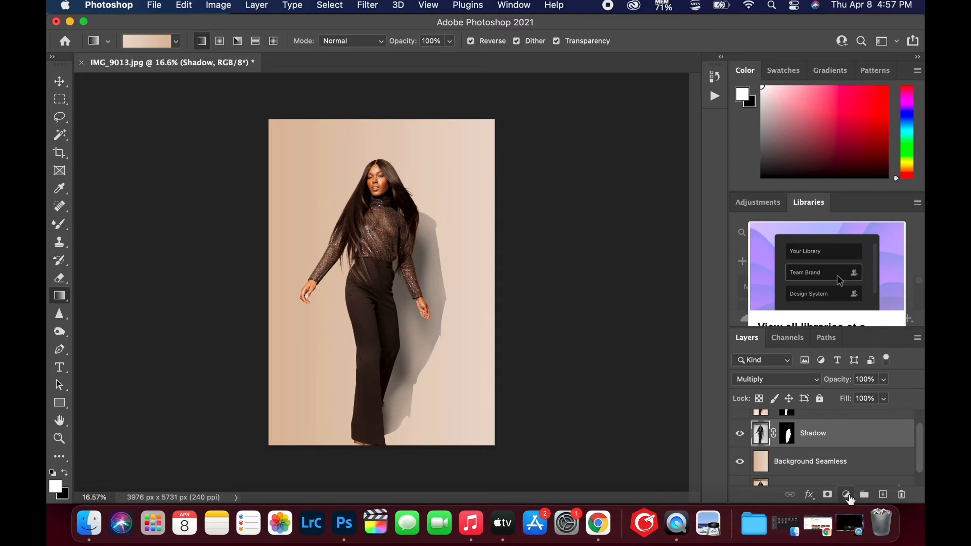
left_click(847, 495)
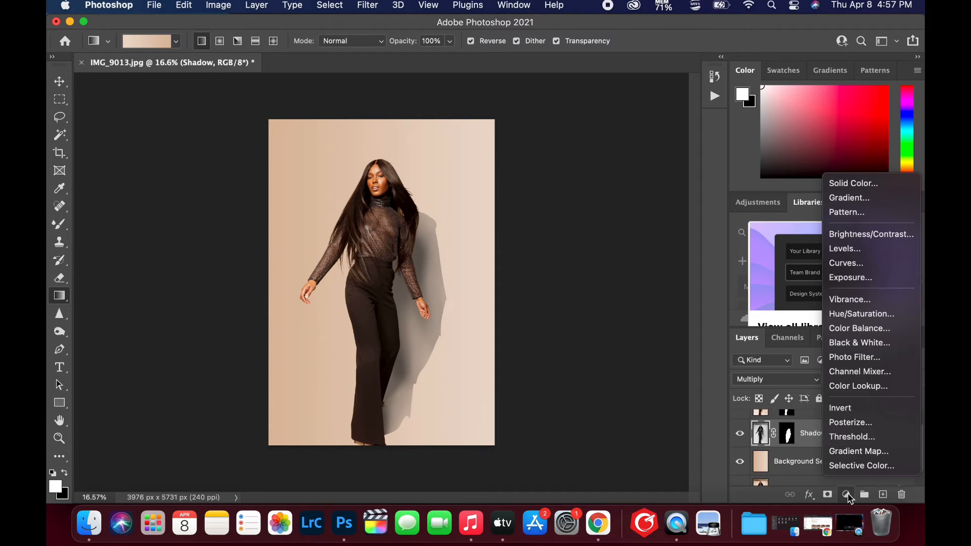
left_click(859, 272)
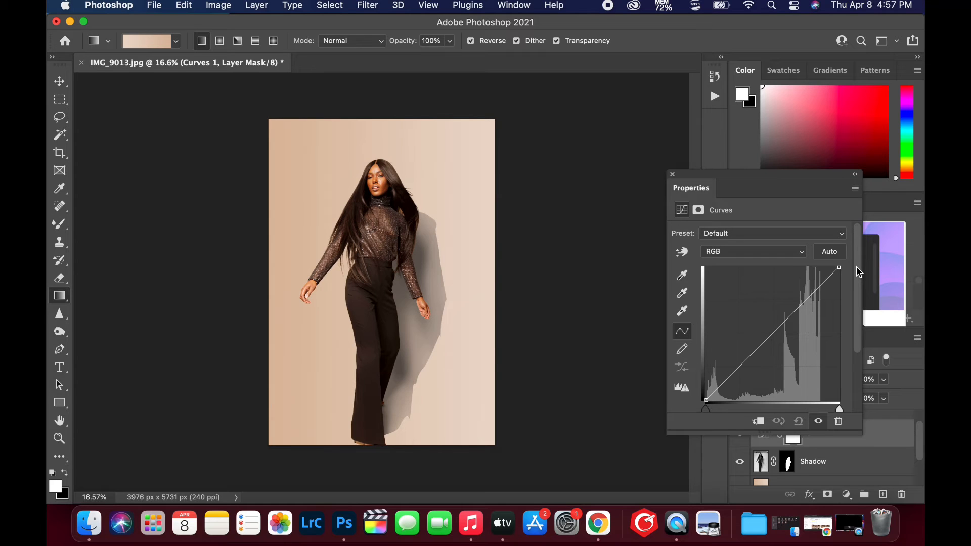
left_click(758, 423)
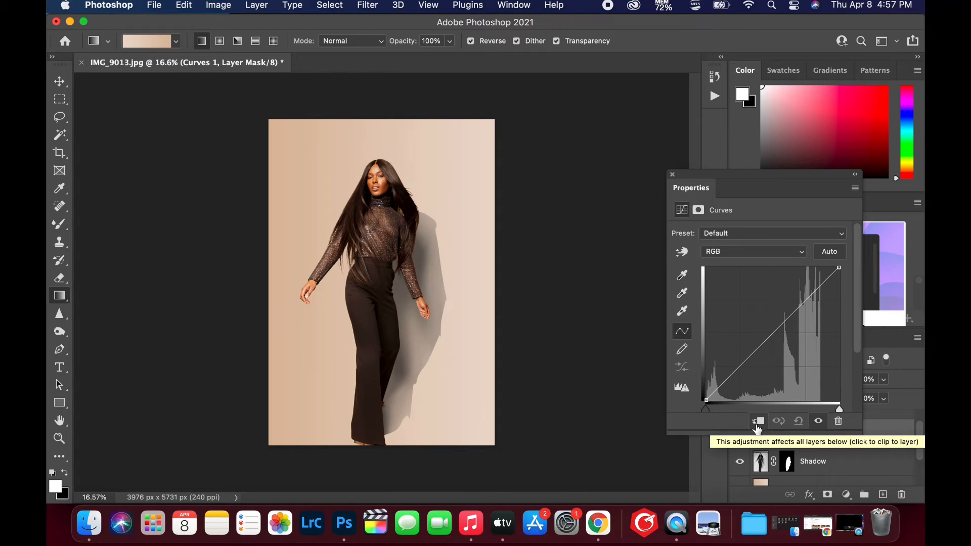
left_click(757, 425)
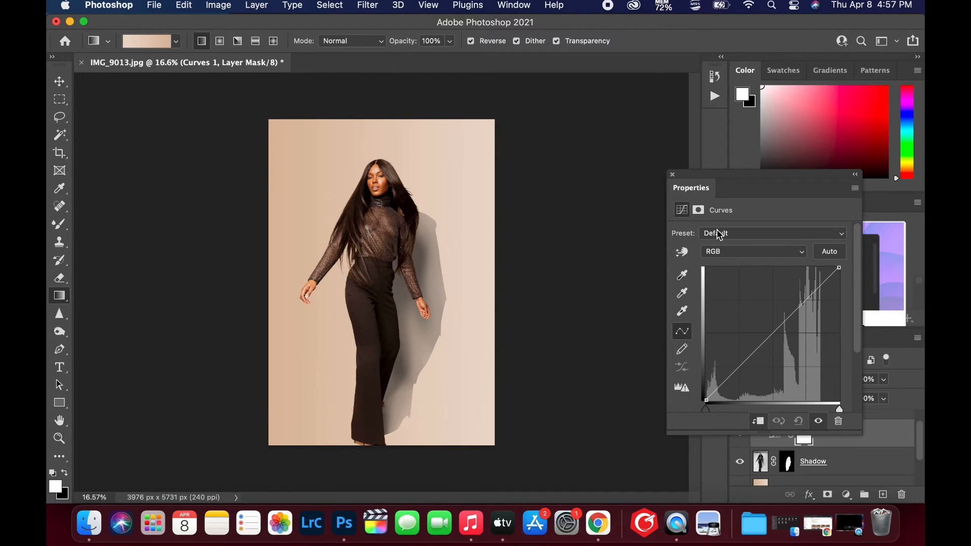
left_click(672, 175)
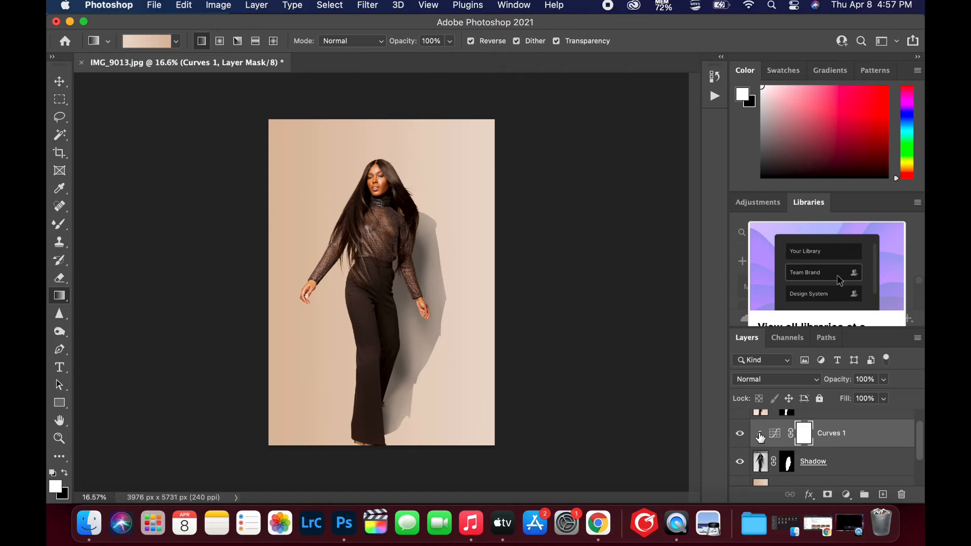
Lighten the shadow with the clipped curve: move the white point inward to about two thirds and raise the black point's output to about a fifth
double_click(778, 438)
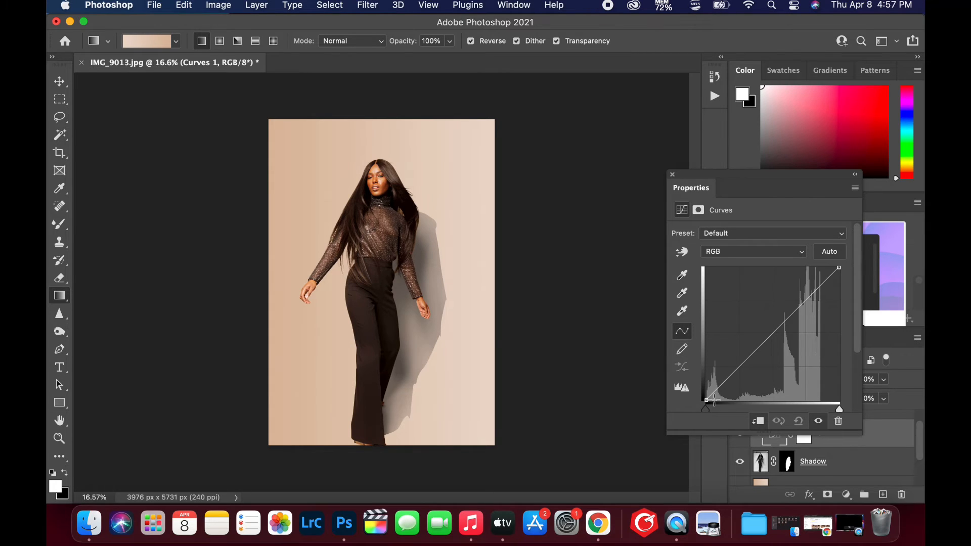
left_click_drag(840, 409, 826, 408)
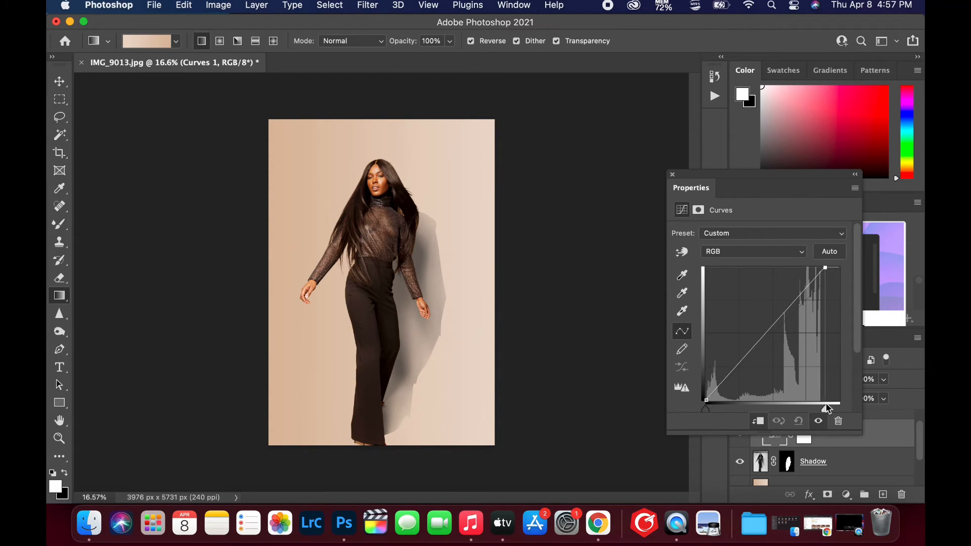
left_click(706, 407)
mouse_move(706, 407)
left_mouse_down()
mouse_move(718, 408)
mouse_move(705, 407)
left_mouse_up()
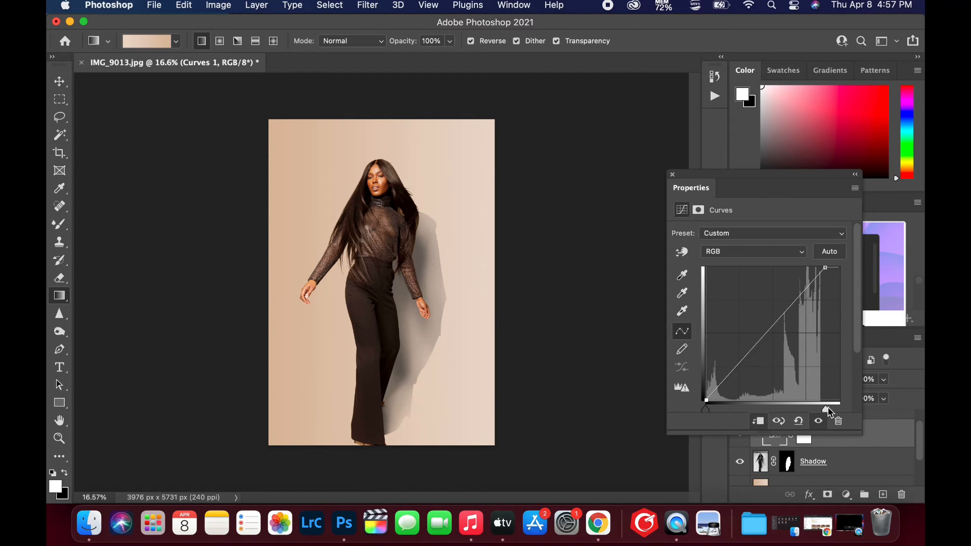
left_click_drag(826, 407, 799, 411)
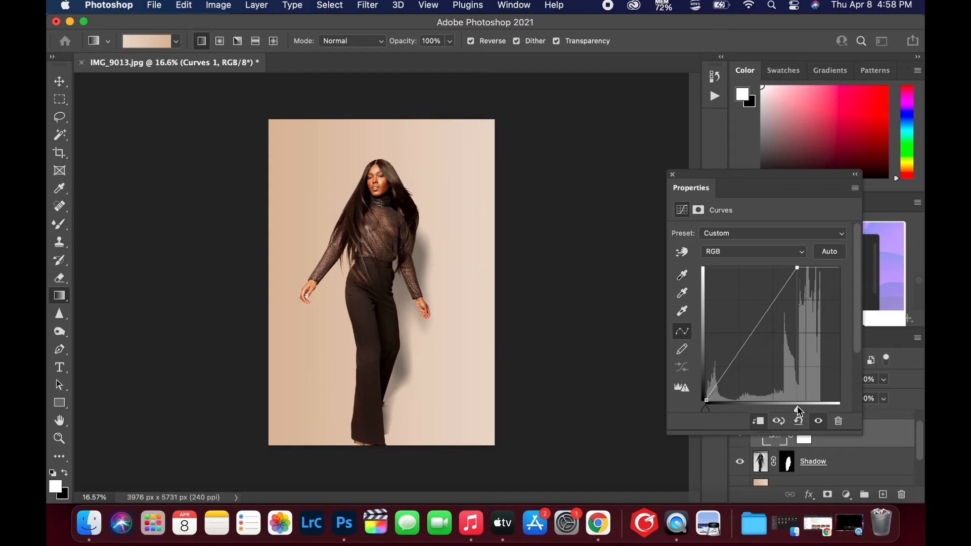
left_click_drag(706, 410, 709, 412)
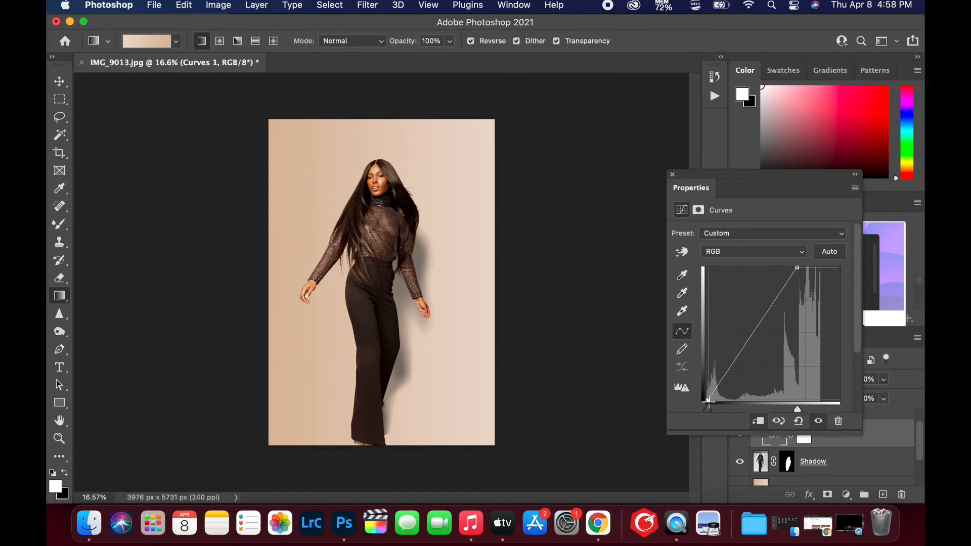
left_click_drag(709, 402, 703, 371)
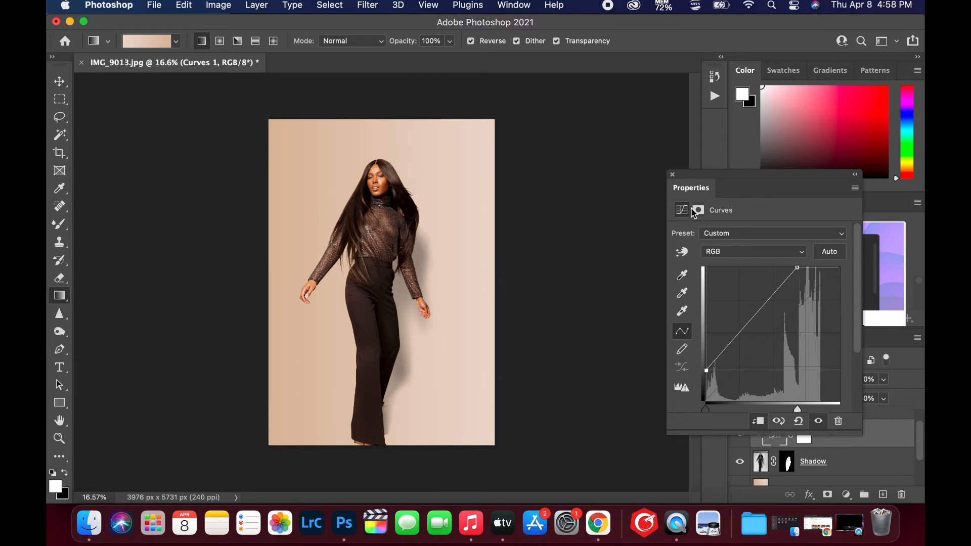
left_click(672, 174)
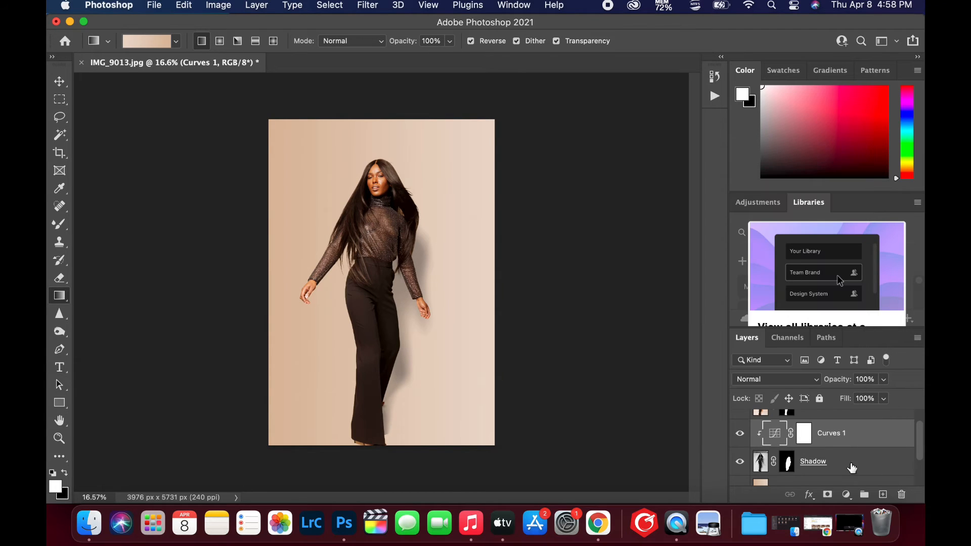
Soften the shadow's outer edge along the model's legs and torso by painting black on the Shadow layer mask with a 500 px brush at 3% flow
left_click(791, 463)
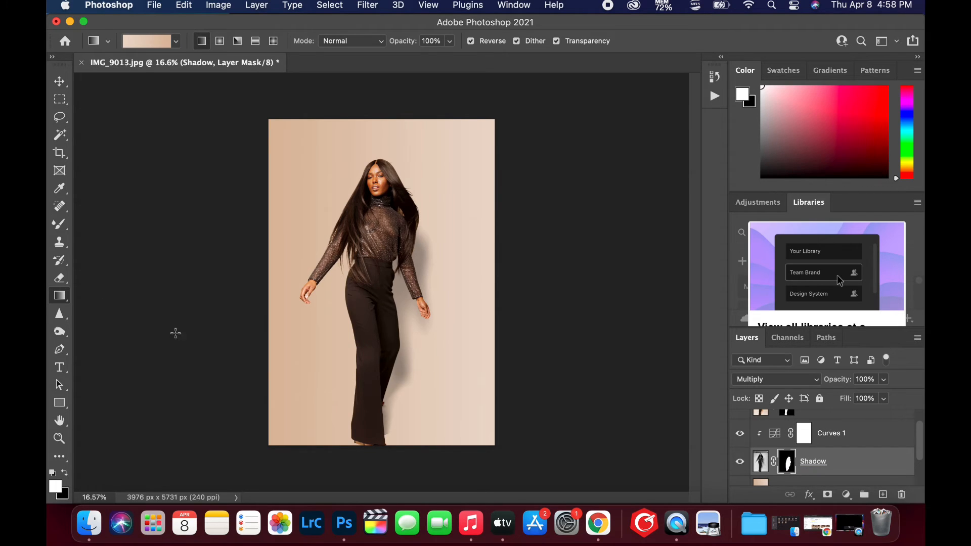
left_click(59, 226)
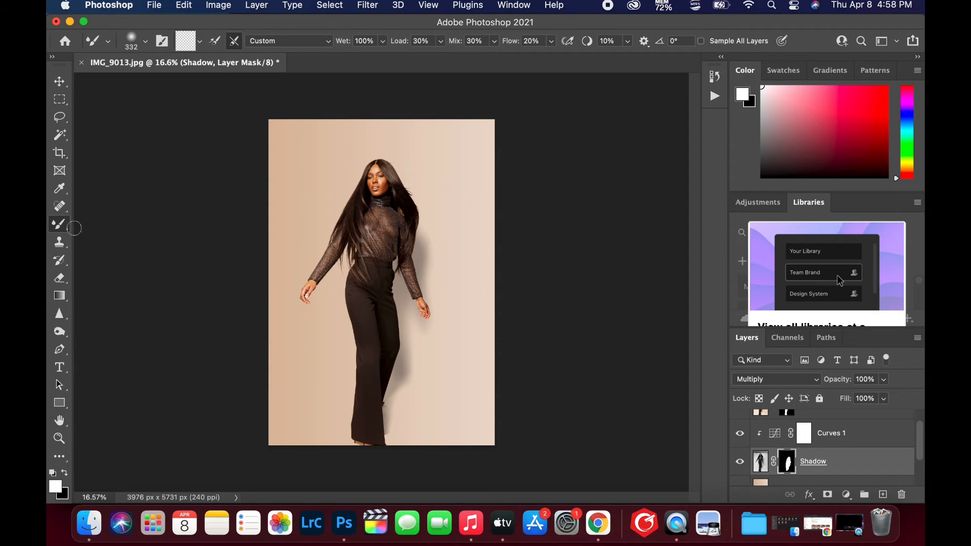
right_click(59, 226)
left_click(97, 224)
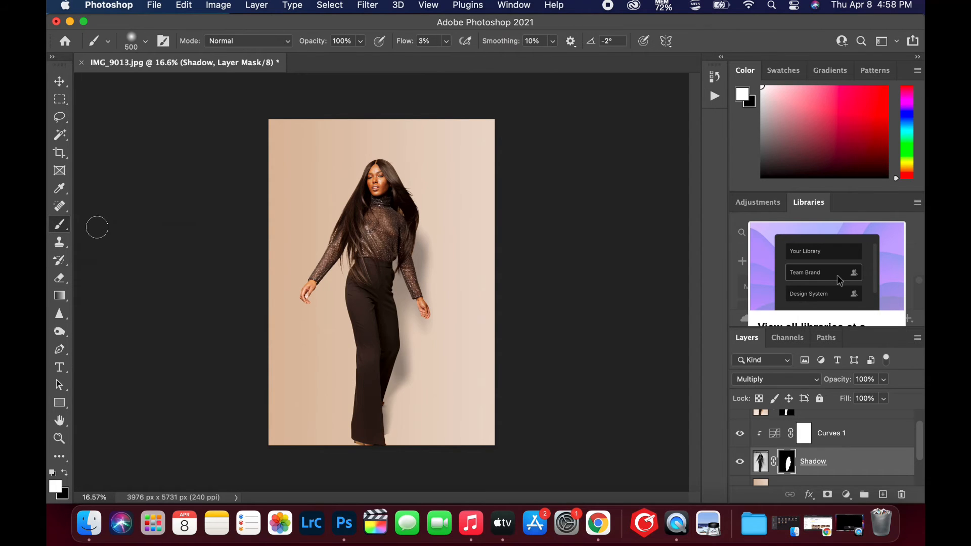
left_click(49, 457)
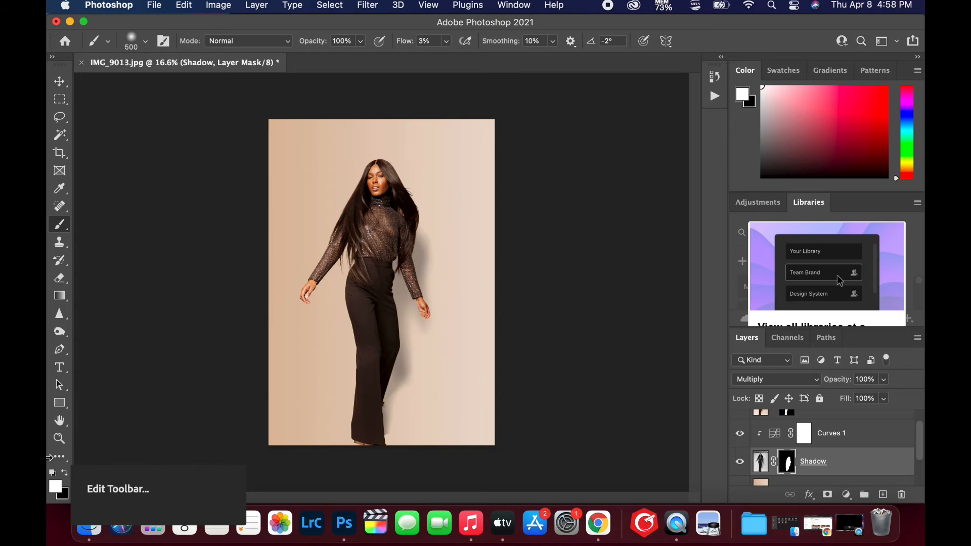
left_click(64, 473)
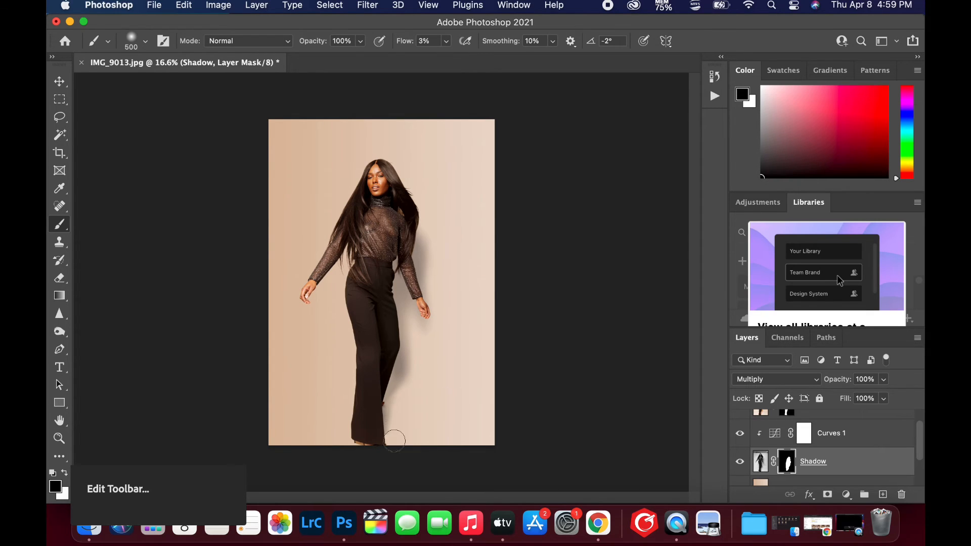
mouse_move(417, 360)
left_mouse_down()
mouse_move(440, 311)
mouse_move(430, 185)
left_mouse_up()
Add a Hue/Saturation adjustment layer above Curves 1 and clip it to the Shadow layer
left_click(853, 436)
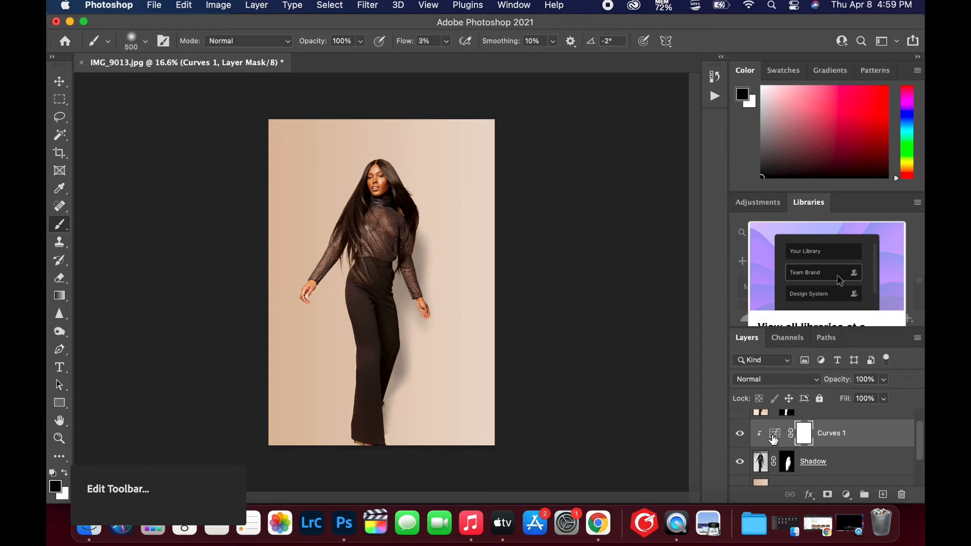
left_click(774, 437)
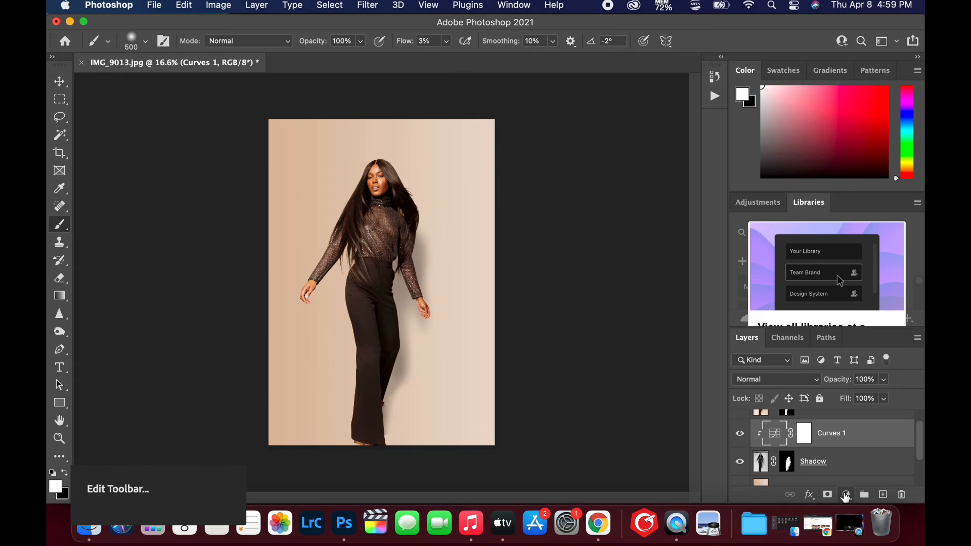
left_click(846, 495)
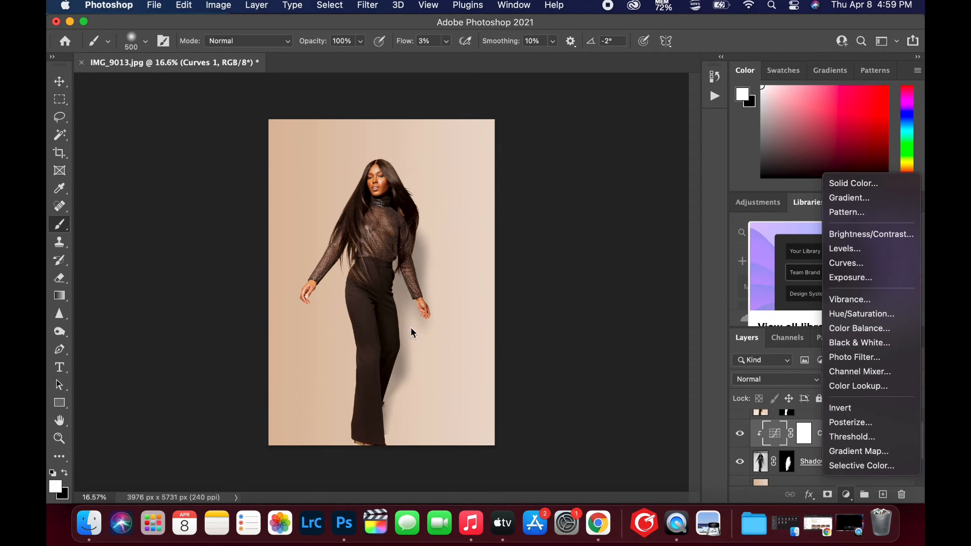
left_click(852, 315)
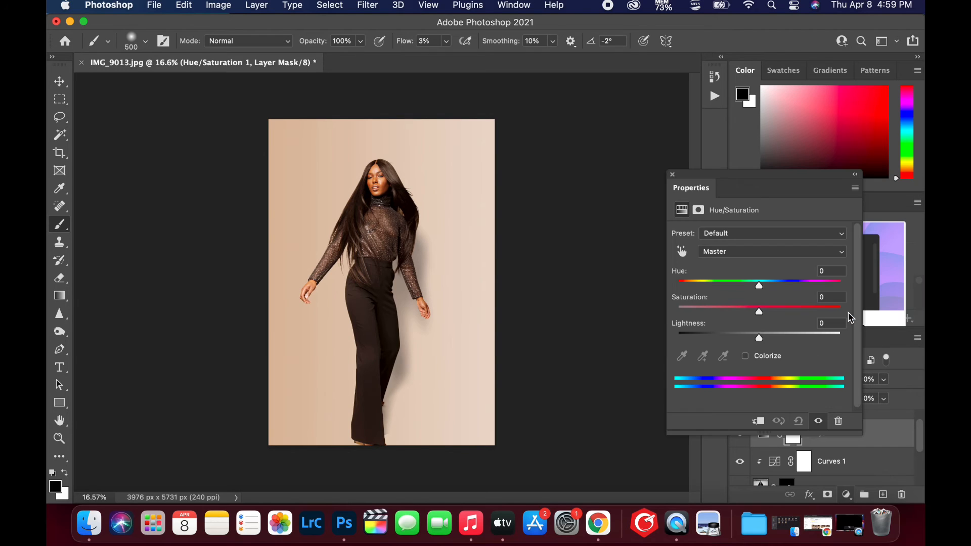
left_click(758, 423)
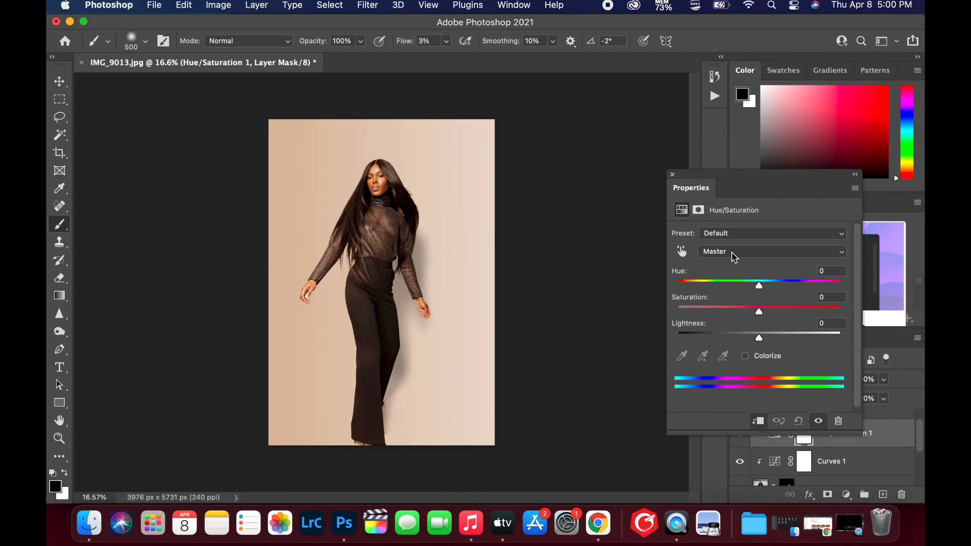
Colorize the shadow with the clipped Hue/Saturation adjustment, using a warm orange-brown hue and a low saturation that match the backdrop
left_click(746, 356)
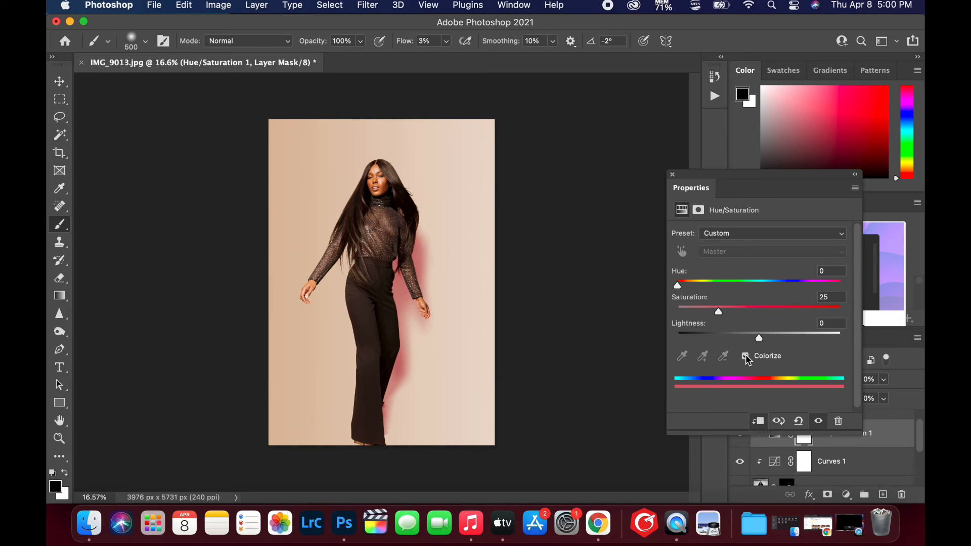
left_click_drag(719, 315, 744, 313)
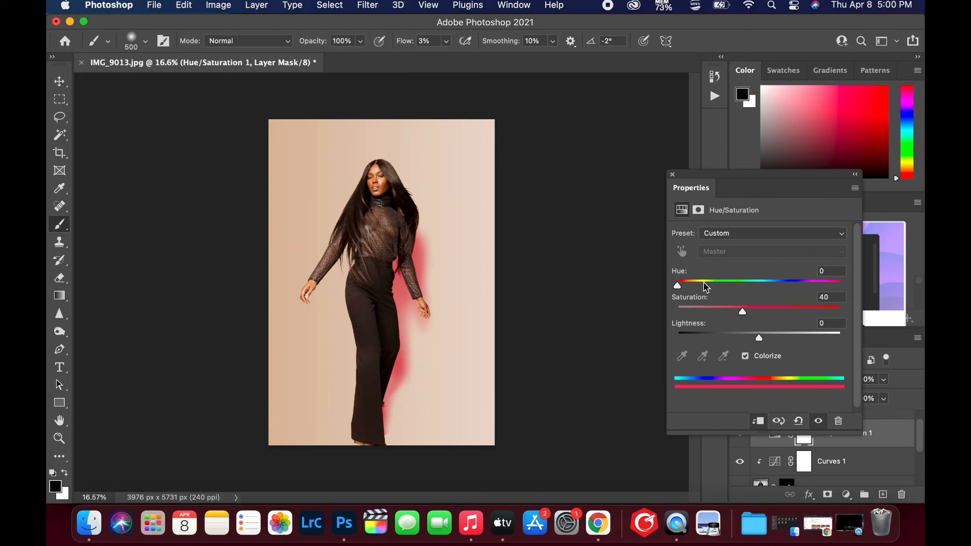
mouse_move(678, 286)
left_mouse_down()
mouse_move(705, 285)
mouse_move(683, 287)
mouse_move(691, 286)
left_mouse_up()
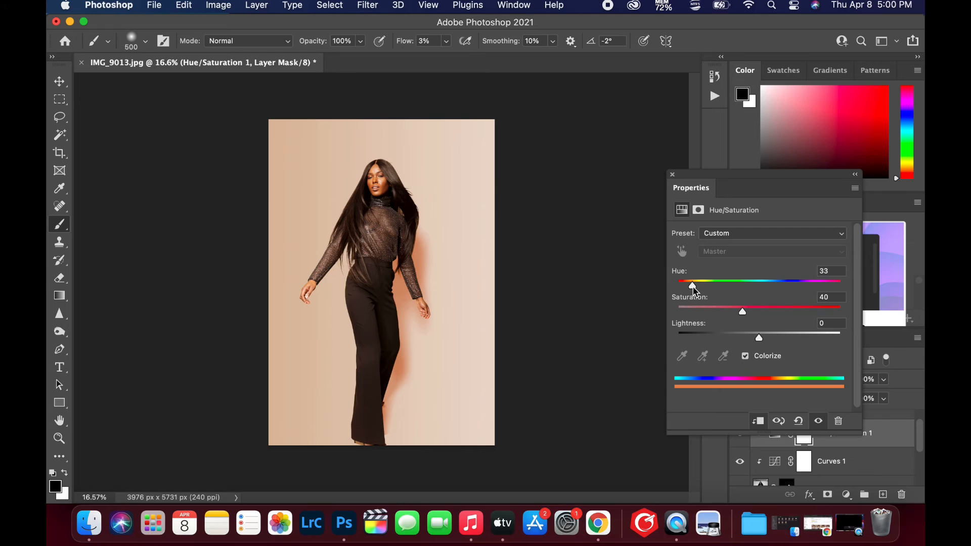
left_click_drag(695, 286, 696, 286)
left_click_drag(743, 312, 721, 312)
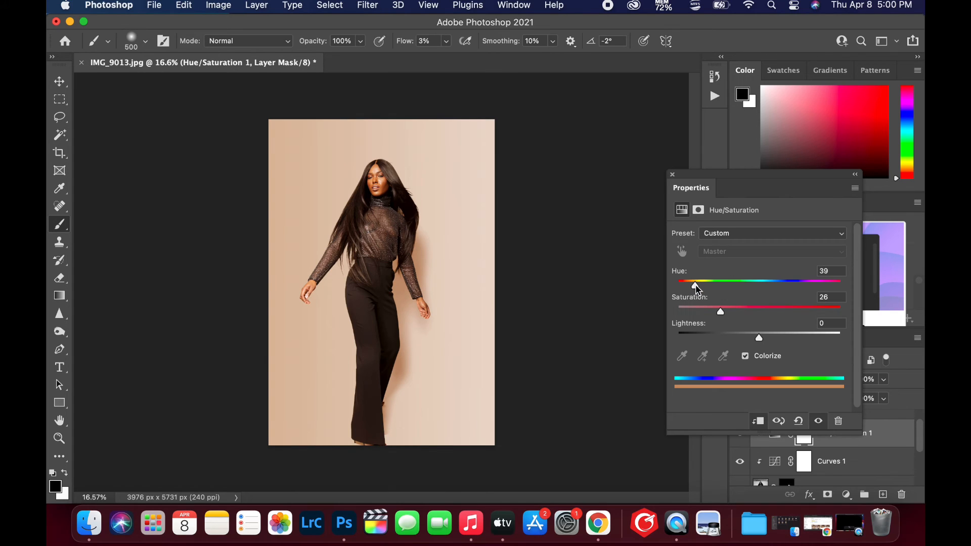
mouse_move(696, 285)
left_mouse_down()
mouse_move(707, 313)
mouse_move(697, 285)
left_mouse_up()
left_click_drag(709, 312, 711, 312)
left_click(672, 175)
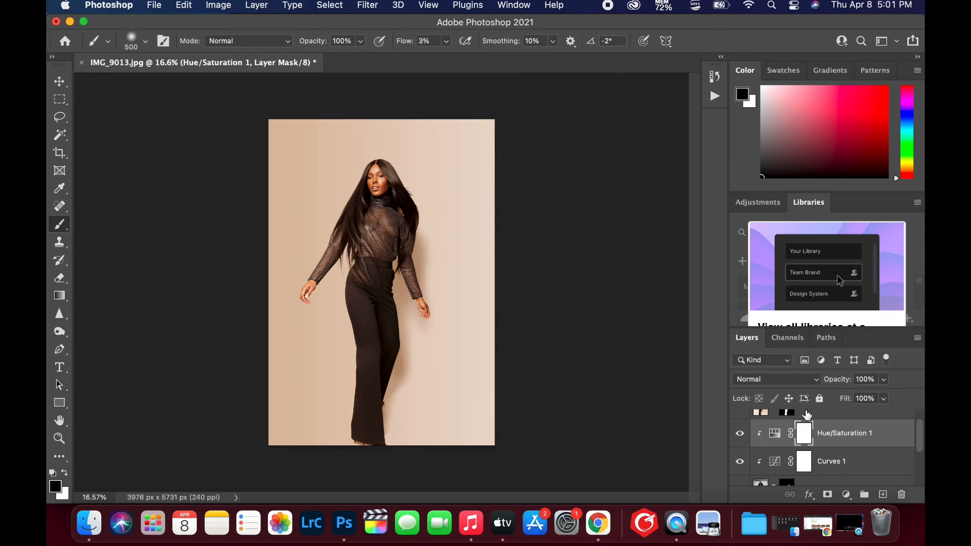
Inspect the tinted shadow and the model's cutout edges up close, from the trouser hems to the head
scroll(817, 441, "up", 1)
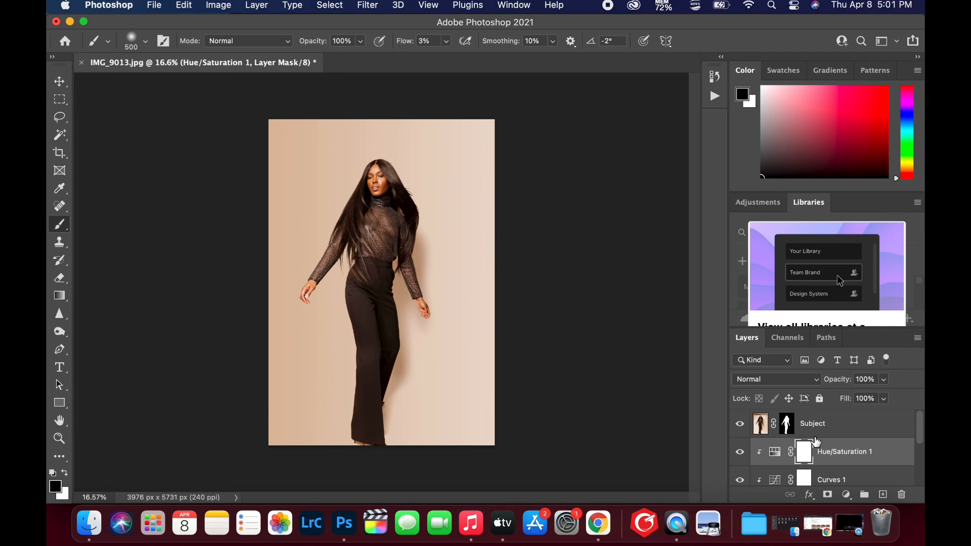
scroll(392, 261, "up", 1)
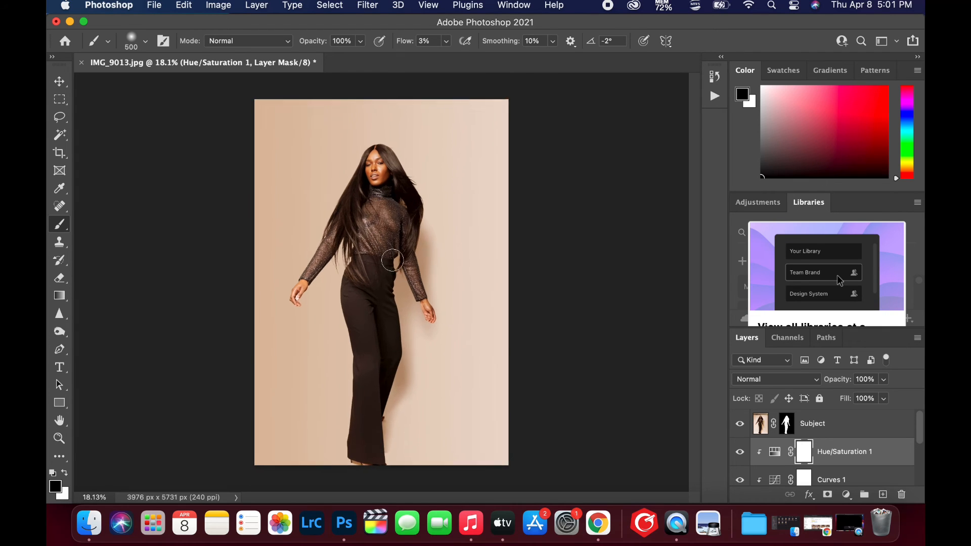
scroll(392, 260, "up", 4)
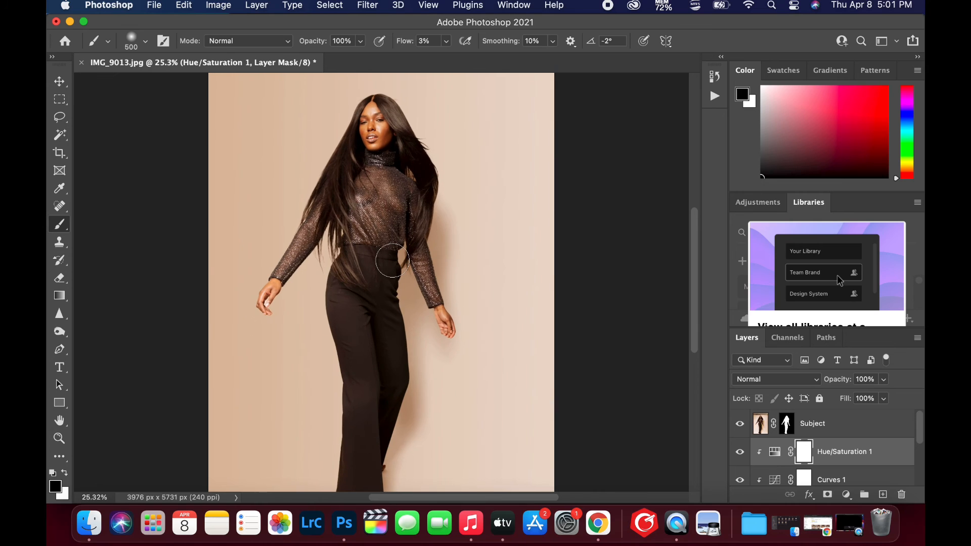
scroll(392, 264, "down", 5)
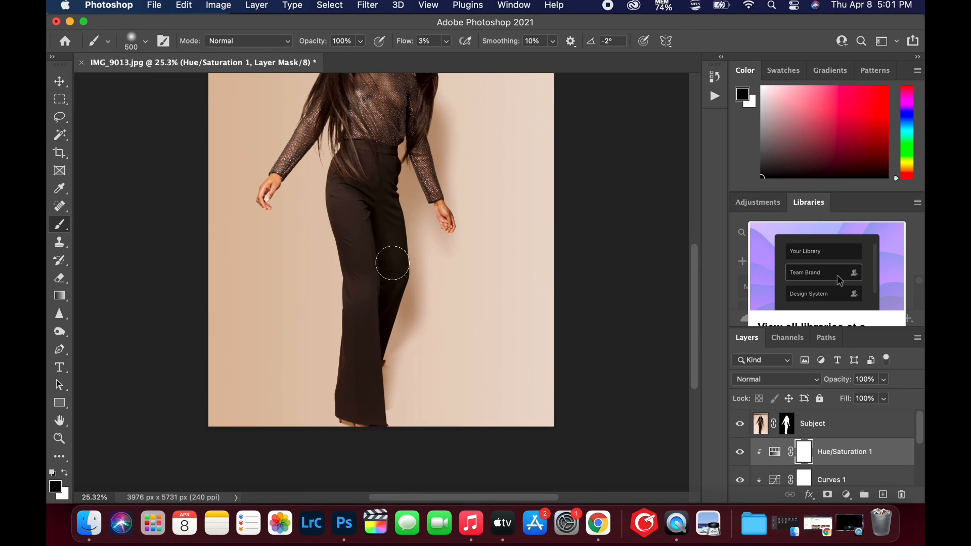
scroll(393, 263, "up", 4)
scroll(392, 263, "up", 1)
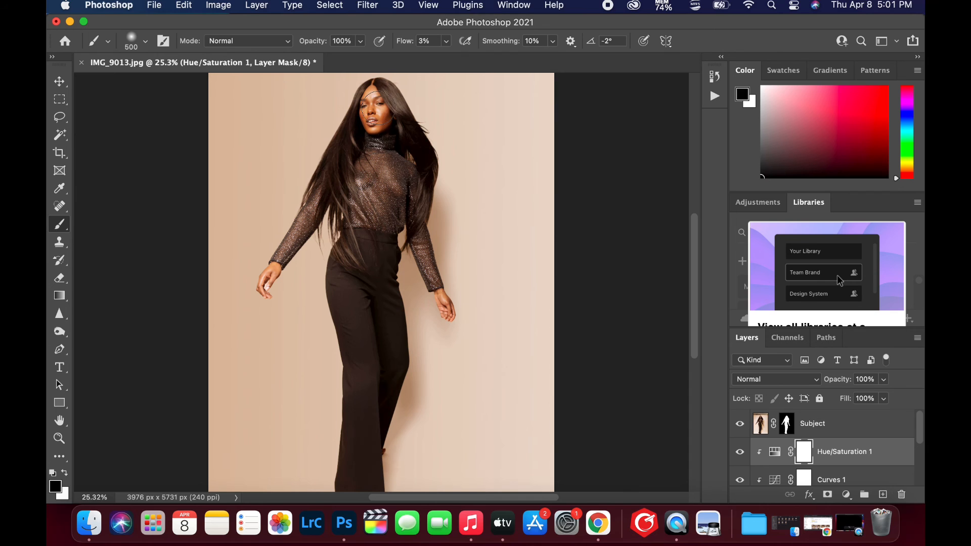
scroll(381, 285, "up", 3)
scroll(382, 282, "up", 3)
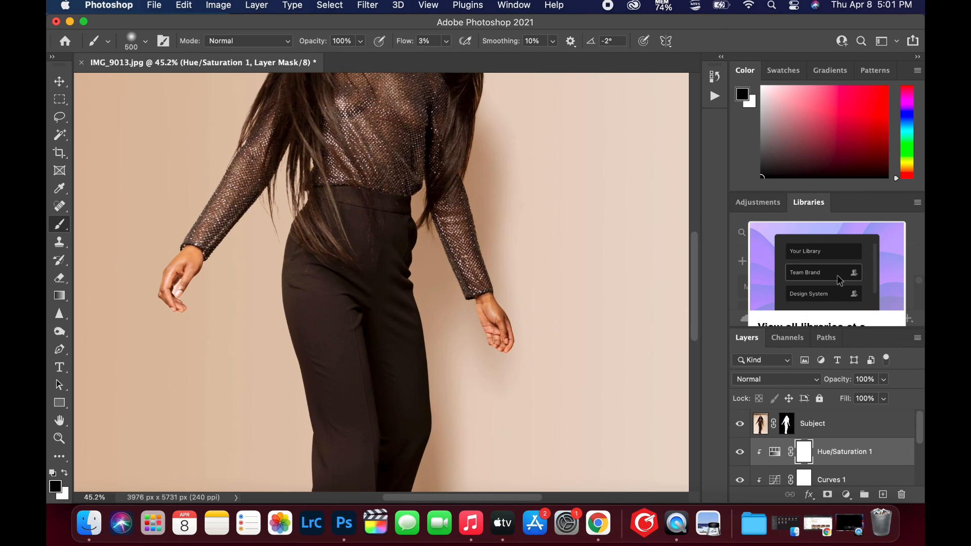
scroll(371, 172, "up", 5)
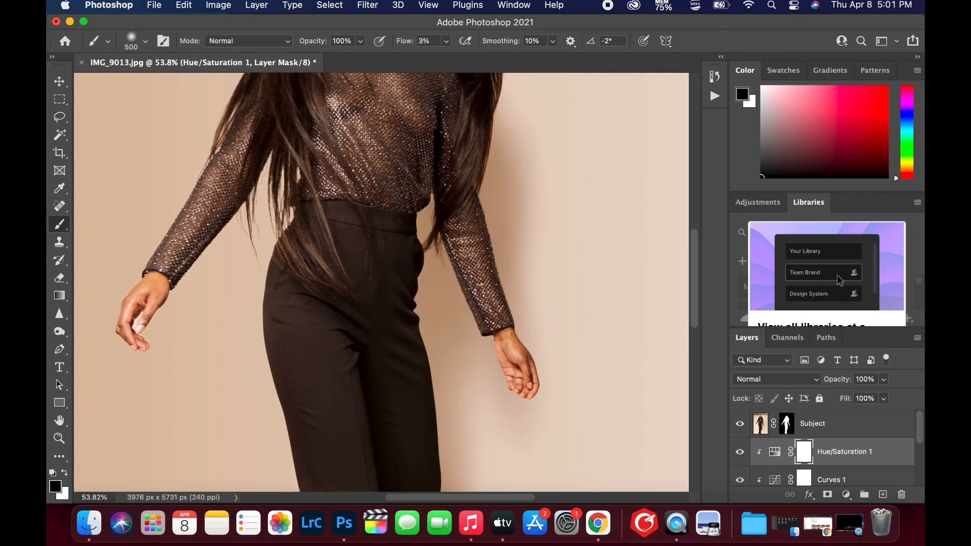
scroll(372, 172, "up", 10)
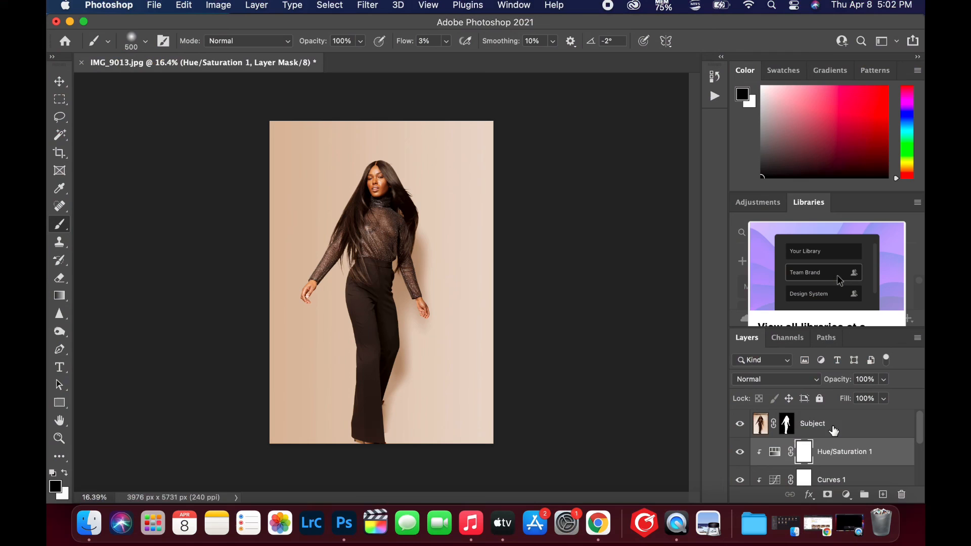
Group the Subject, Hue/Saturation 1, Curves 1, Shadow and Background Seamless layers above the original Background
left_click(834, 431)
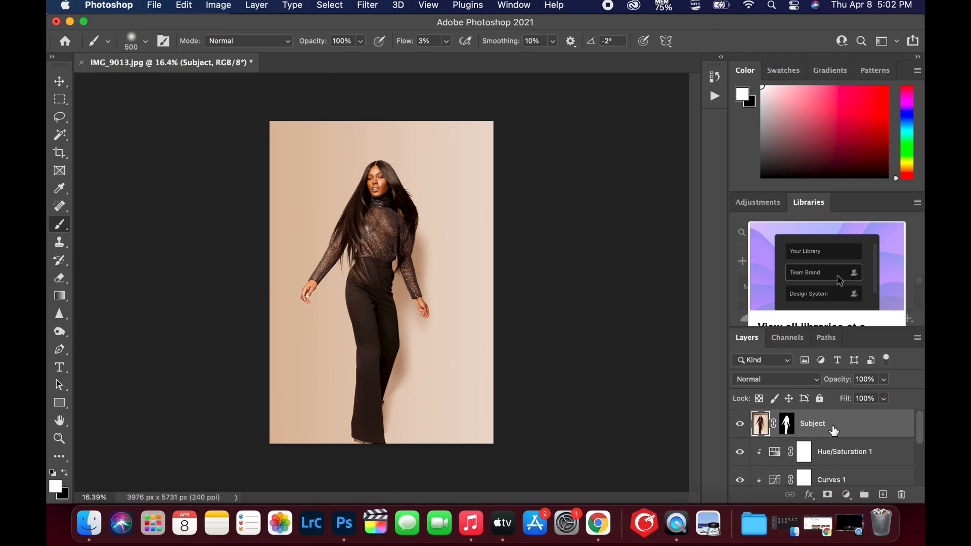
left_click(840, 464, "super")
left_click(837, 483, "super")
scroll(837, 484, "down", 4)
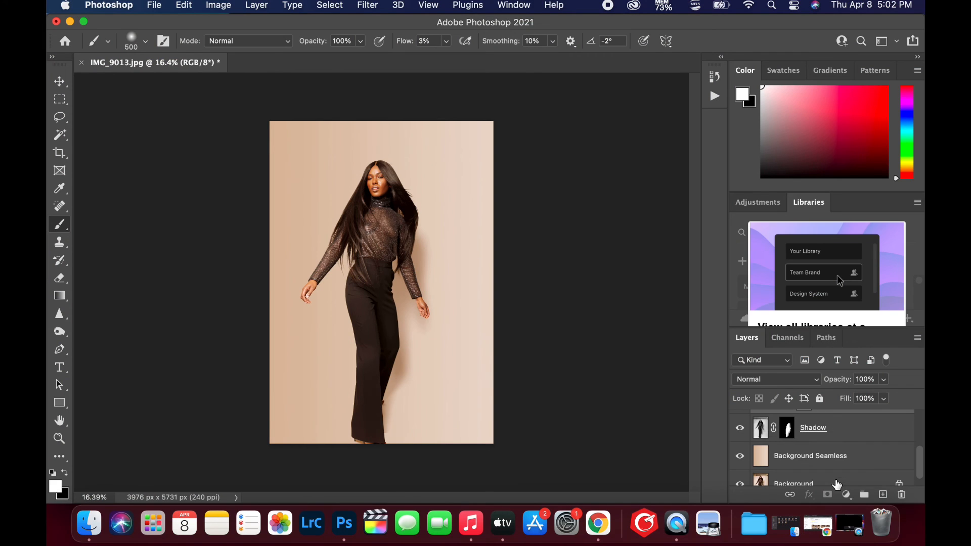
left_click(829, 436, "super")
left_click(841, 464, "super")
scroll(841, 463, "down", 1)
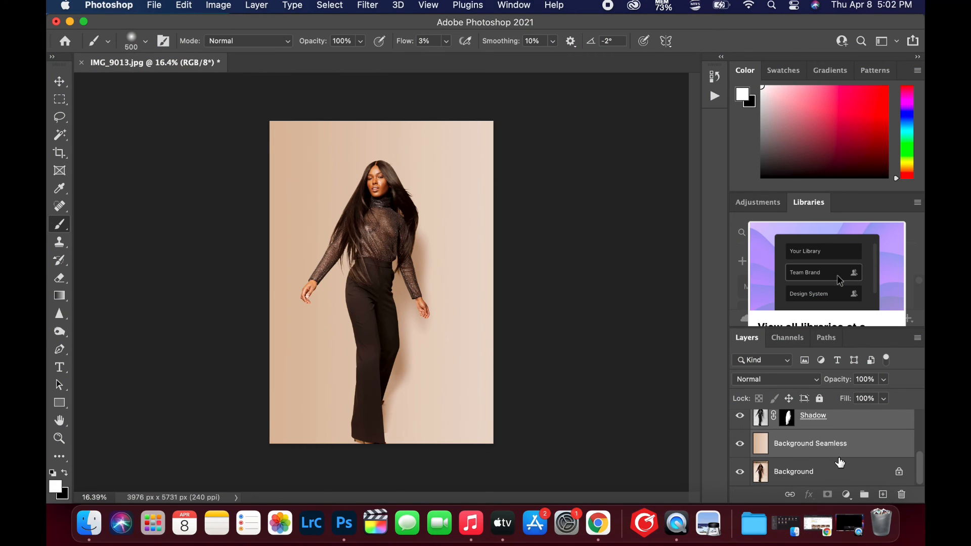
key("super+g")
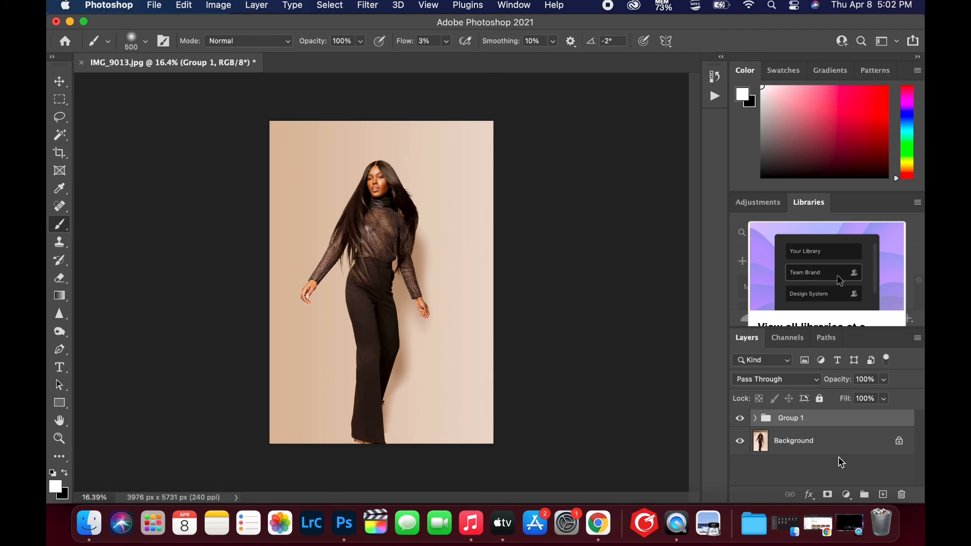
Compare the finished backdrop with the original photo by hiding and showing the layer group, in full view and closer up
left_click(739, 419)
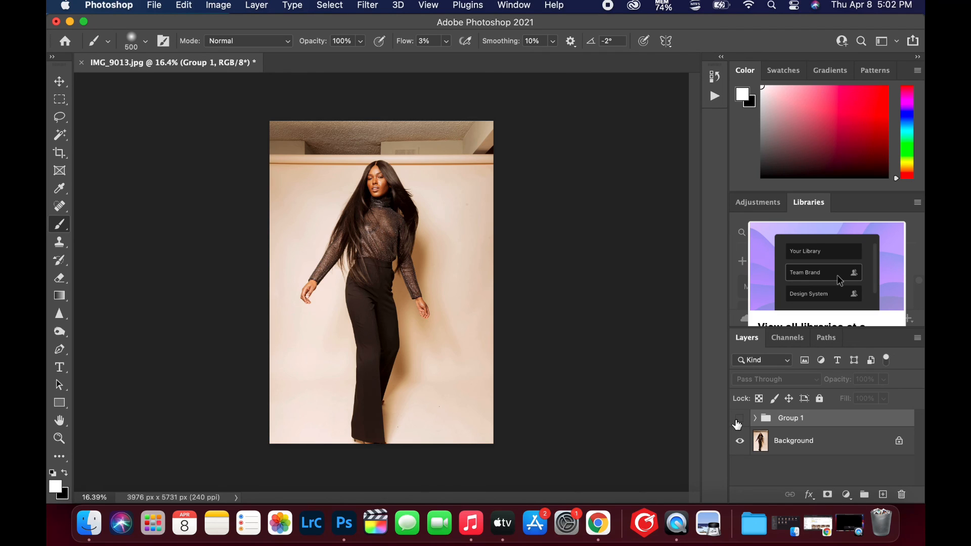
left_click(739, 419)
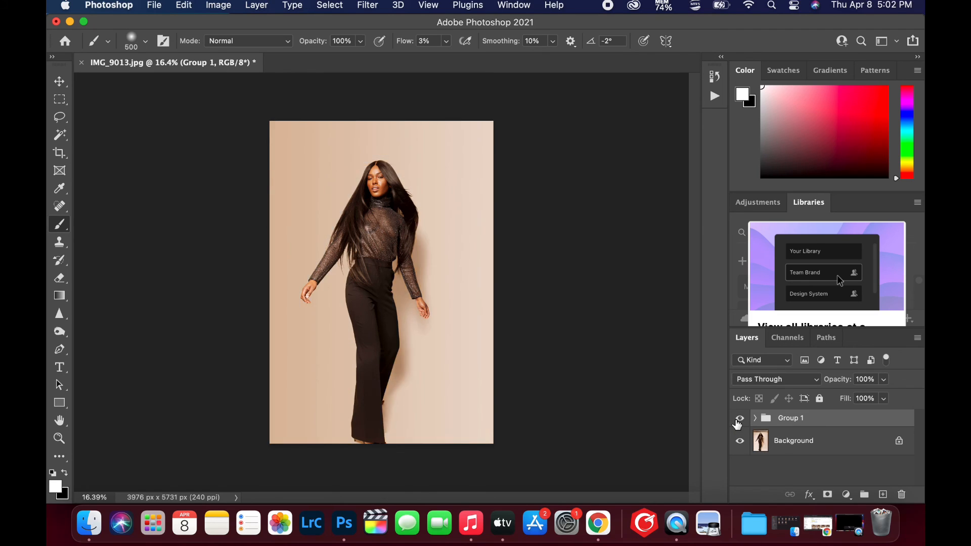
left_click(738, 420)
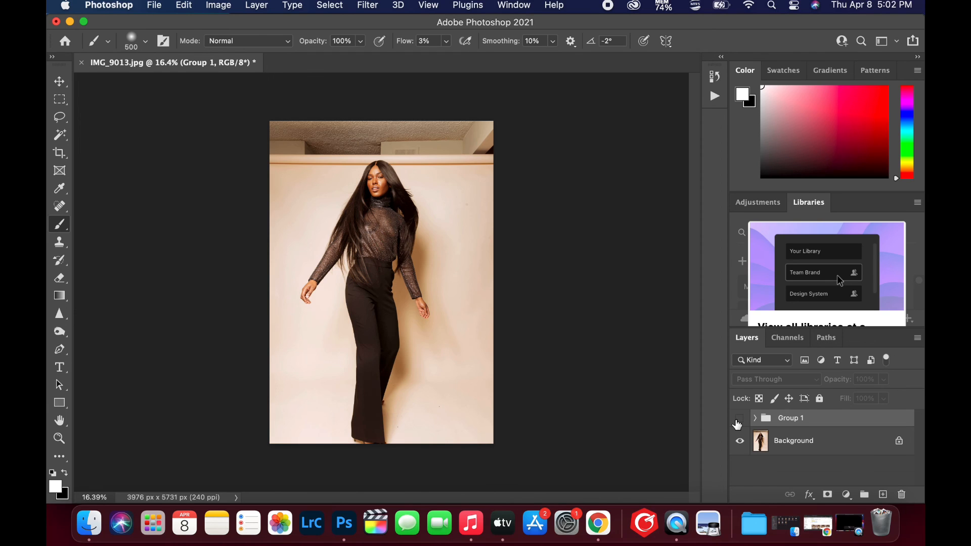
left_click(739, 421)
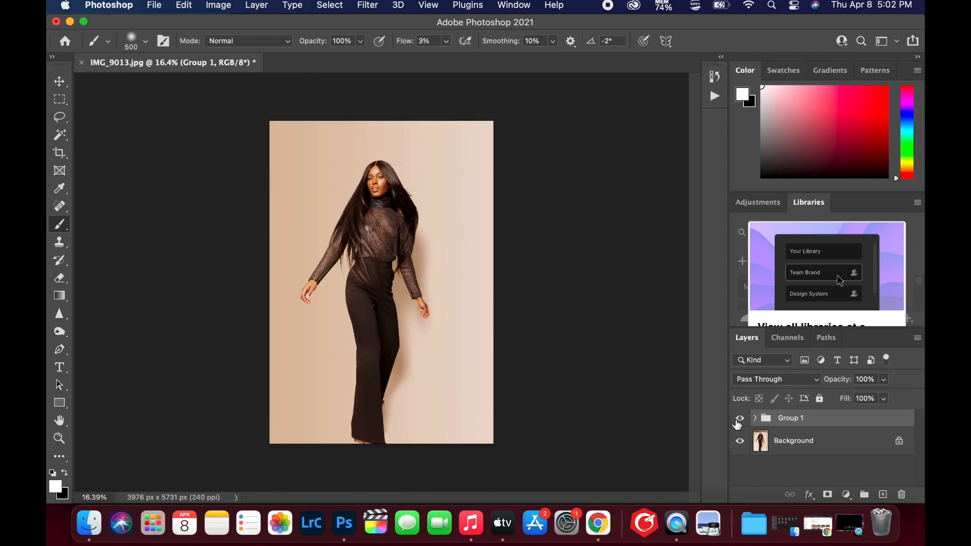
scroll(388, 247, "up", 2)
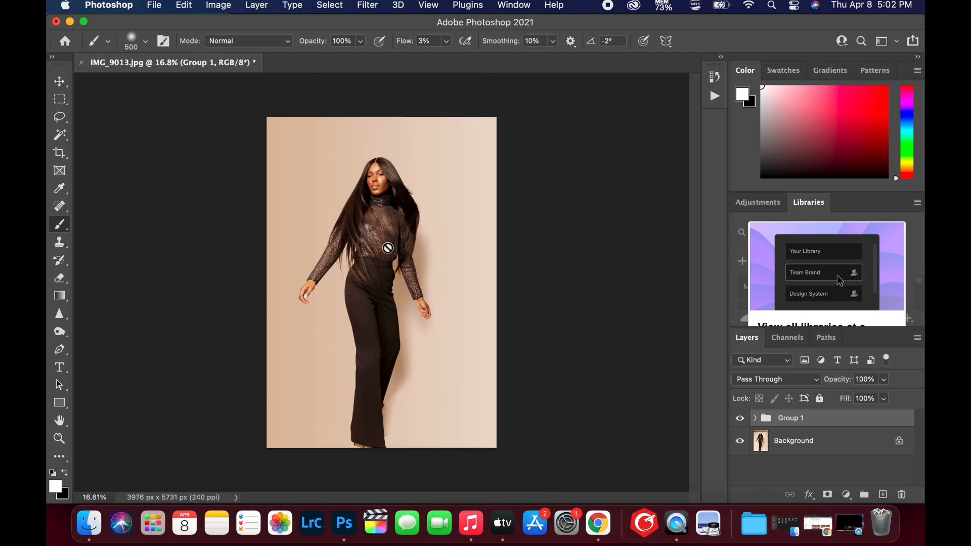
scroll(388, 248, "up", 1)
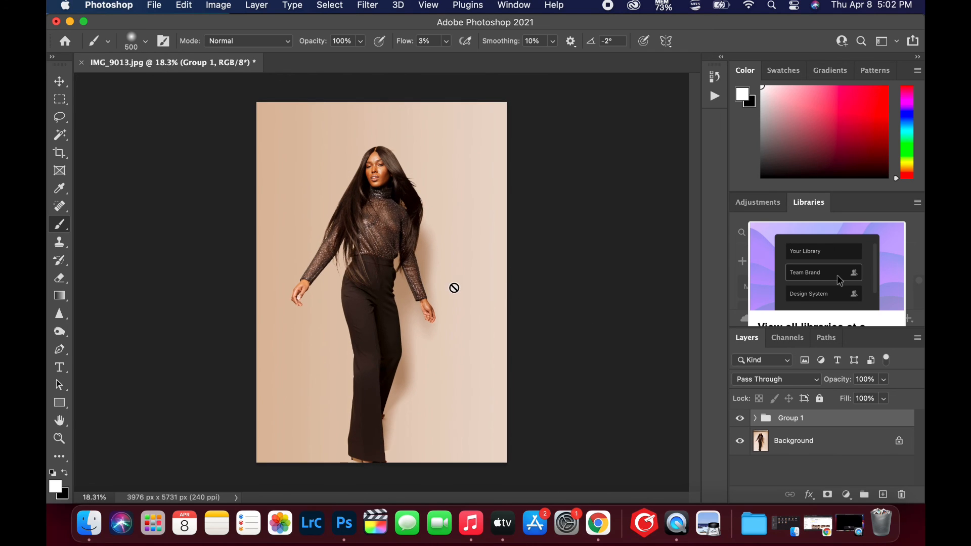
scroll(454, 287, "up", 1)
scroll(454, 287, "up", 3)
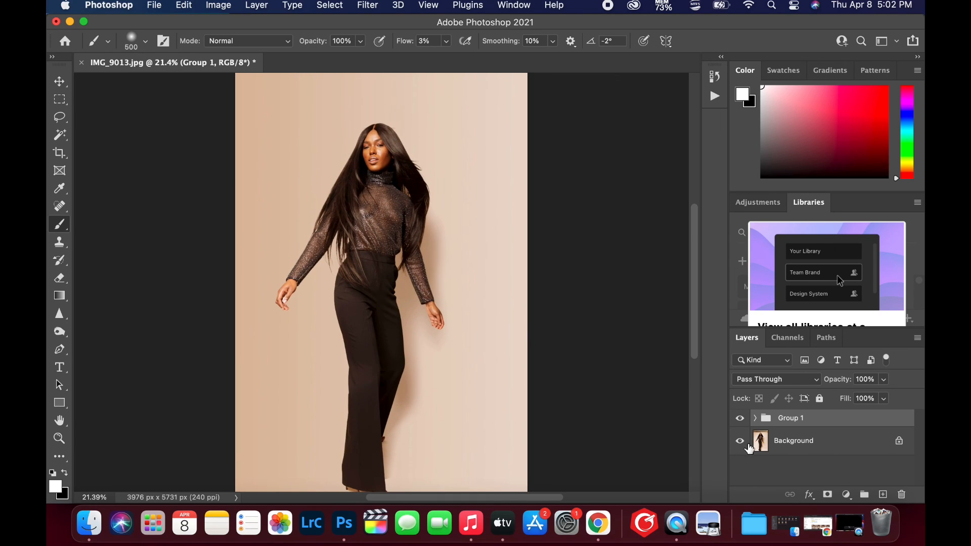
left_click(740, 422)
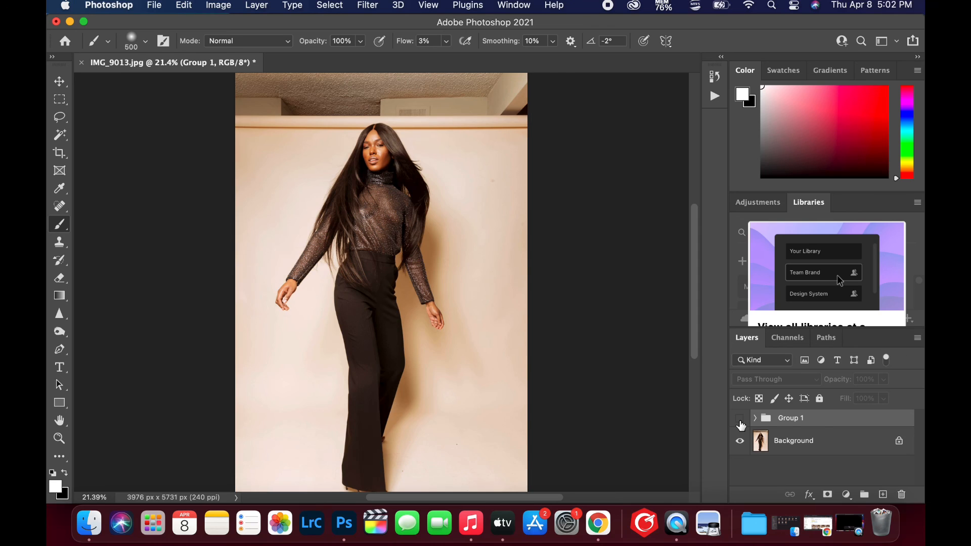
left_click(741, 423)
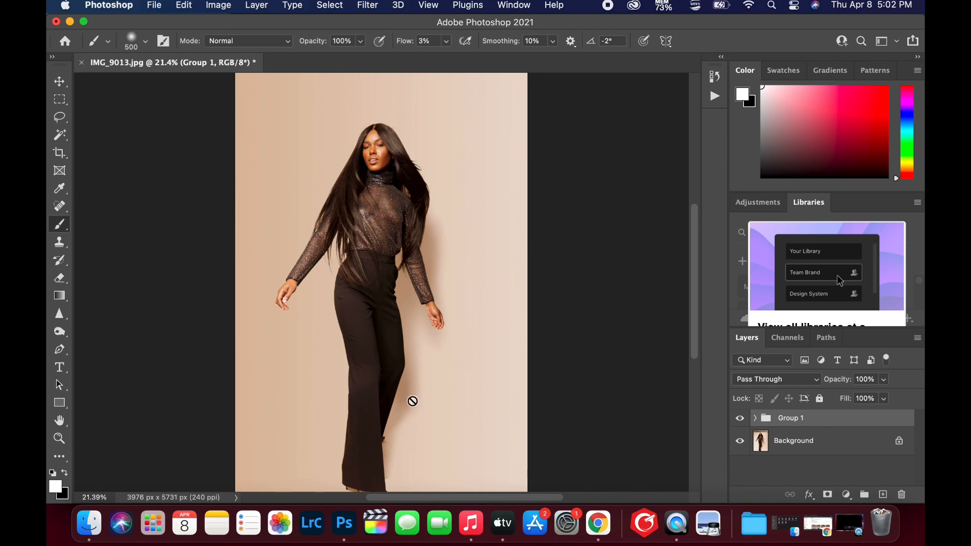
Toggle Group 1's visibility to check the composite's shadow against the shadow in the original photo
left_click(743, 422)
left_click(746, 423)
left_click(747, 424)
left_click(748, 424)
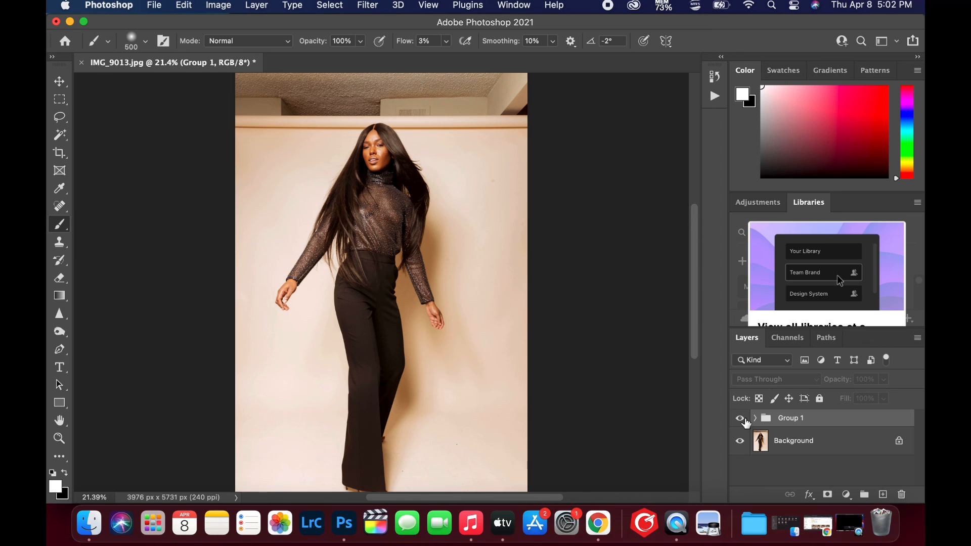
Deepen the model's shadow in the Curves 1 adjustment inside Group 1 by lowering the curve's black point and shifting it slightly towards the midtones
left_click(755, 420)
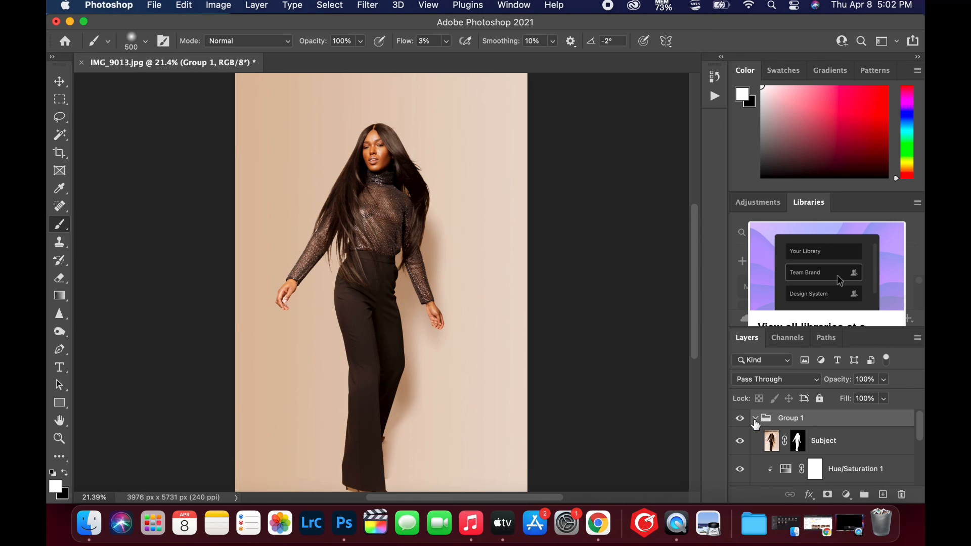
scroll(782, 446, "down", 2)
double_click(788, 446)
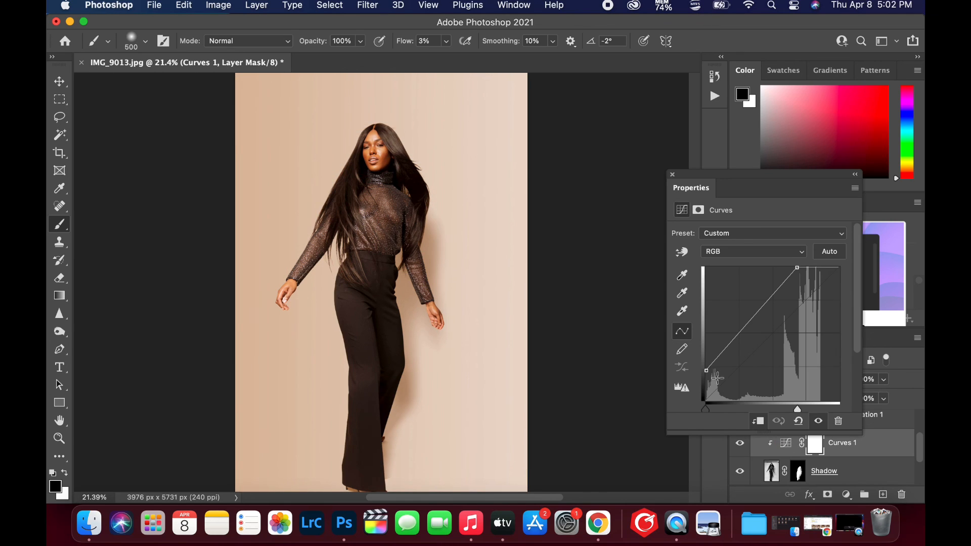
left_click(706, 372)
left_click_drag(708, 377, 708, 387)
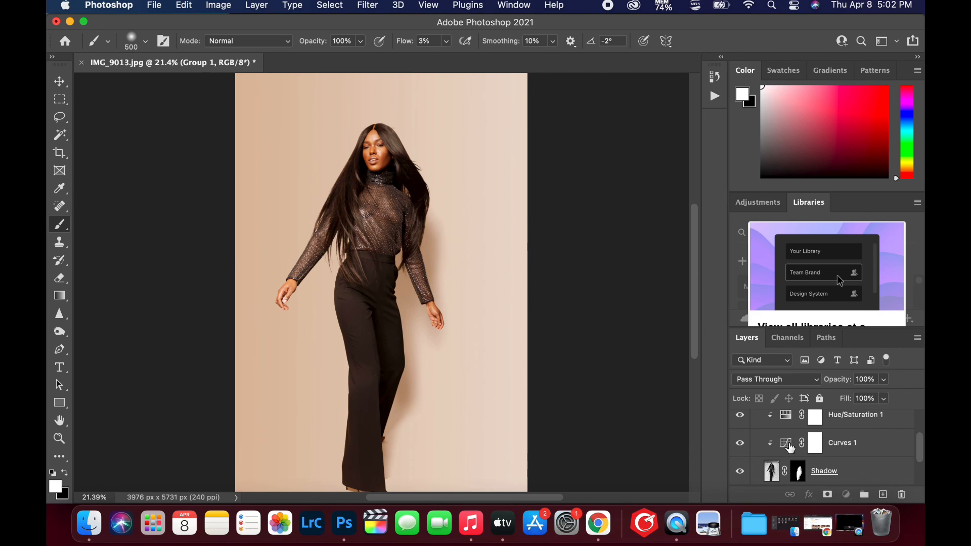
double_click(787, 446)
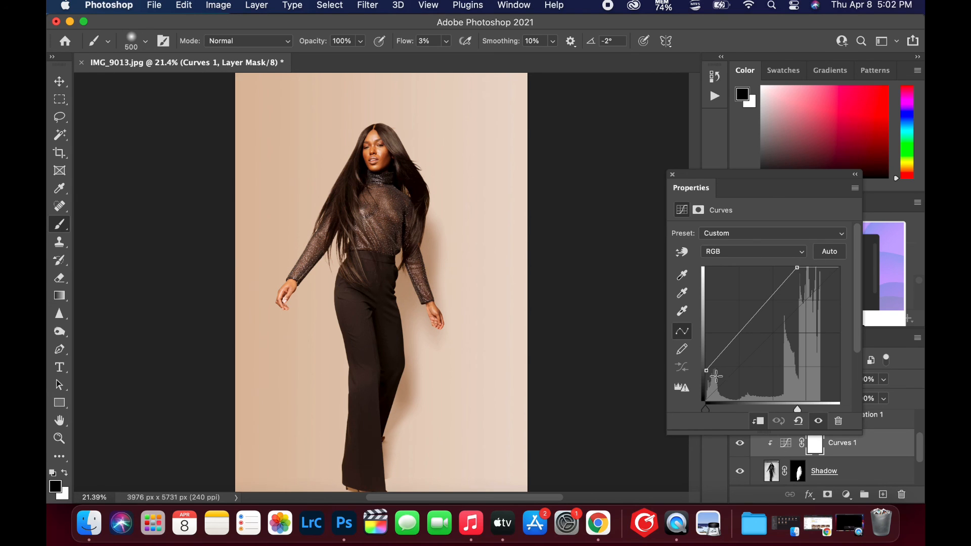
left_click(707, 373)
left_click_drag(708, 377, 709, 387)
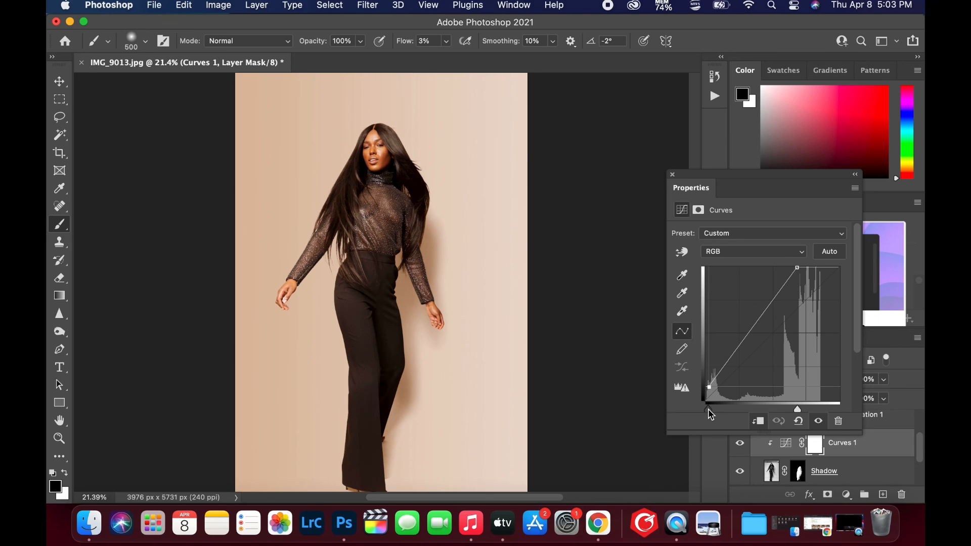
left_click_drag(712, 409, 719, 409)
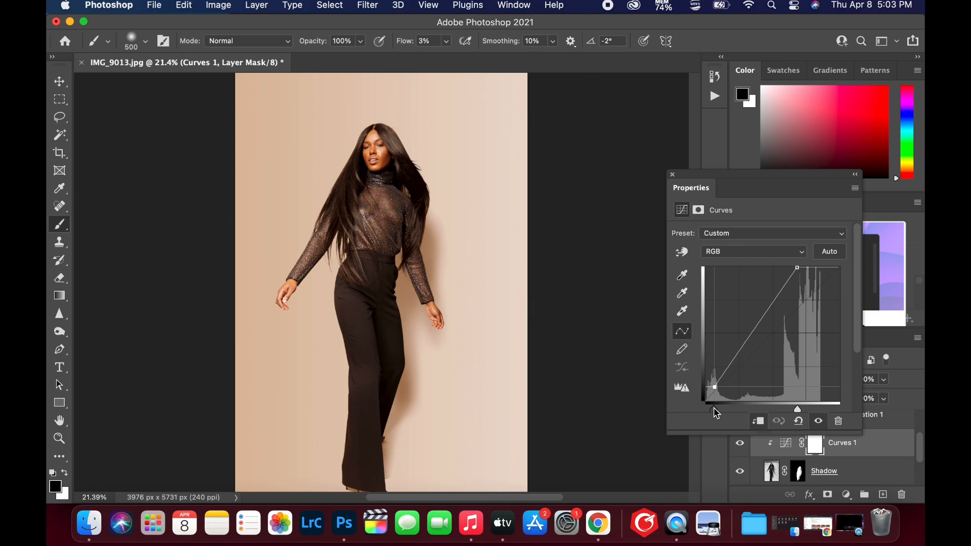
left_click(673, 174)
scroll(776, 424, "up", 2)
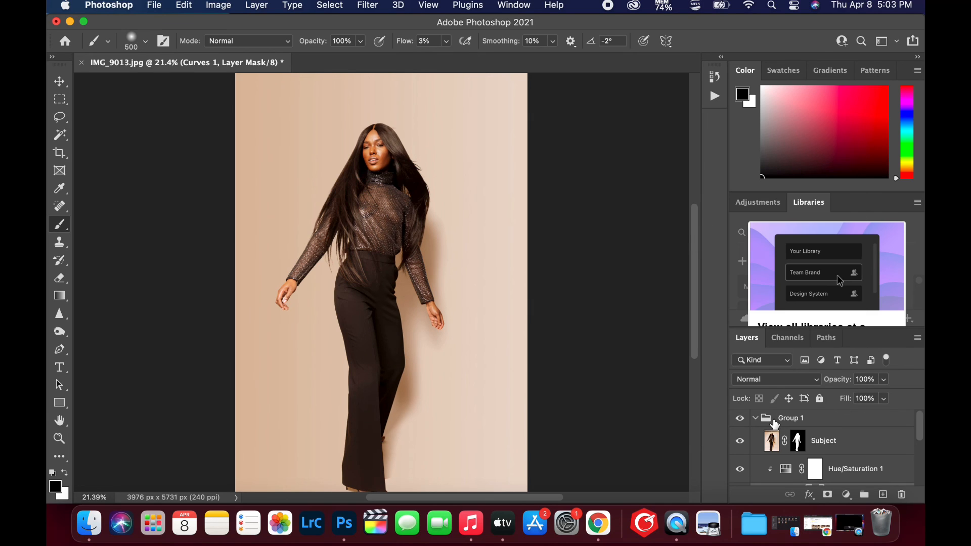
left_click(755, 417)
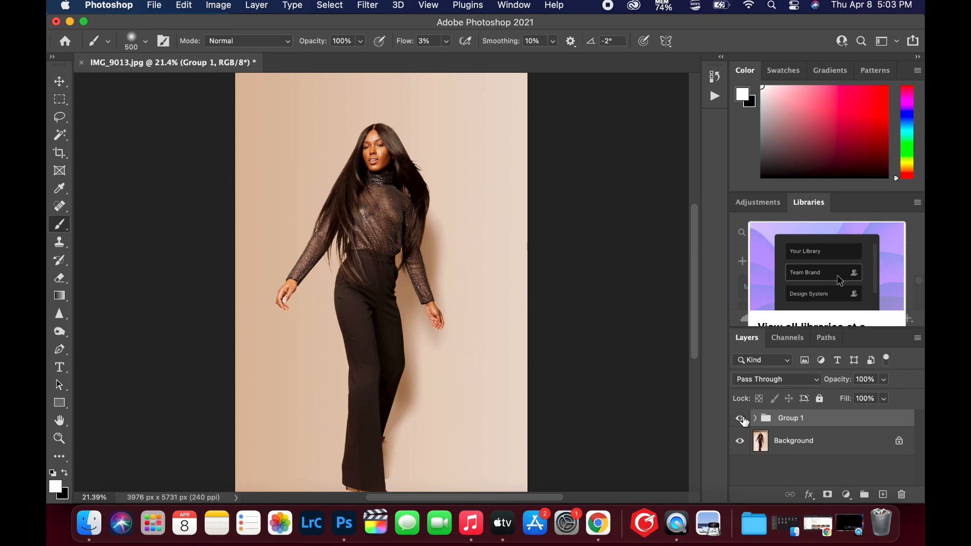
Compare the darkened-shadow result with the original by hiding and showing Group 1, and view the whole finished image
left_click(740, 418)
left_click(742, 418)
left_click(742, 419)
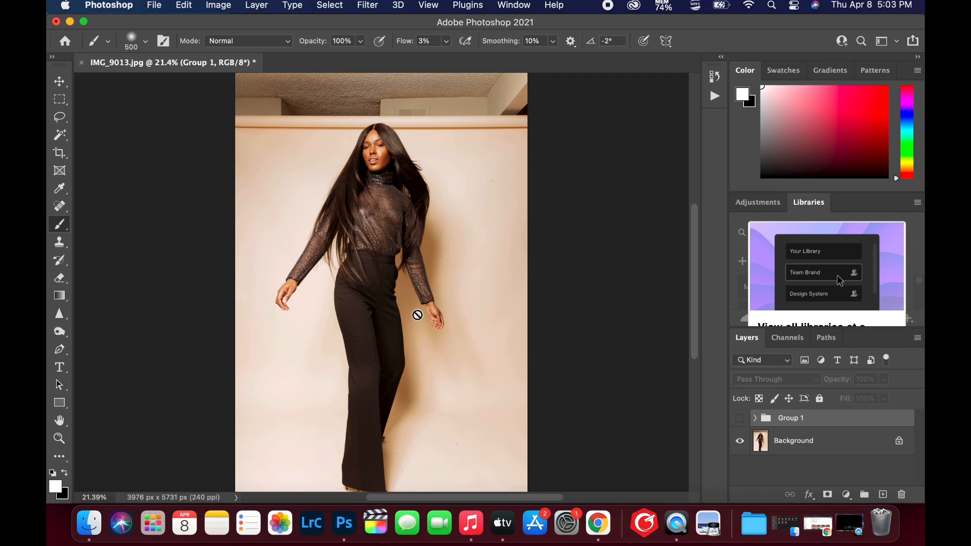
left_click(742, 420)
scroll(398, 376, "down", 5)
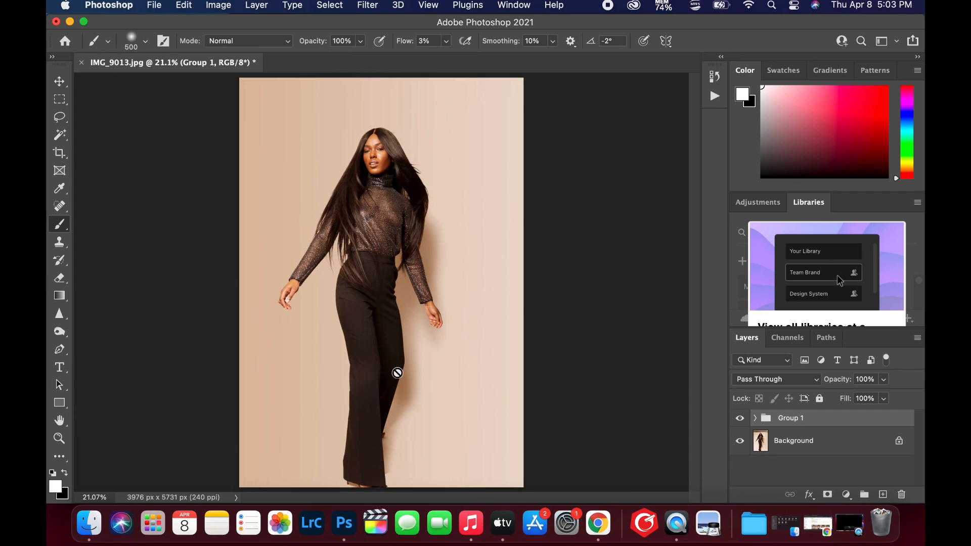
scroll(398, 373, "down", 2)
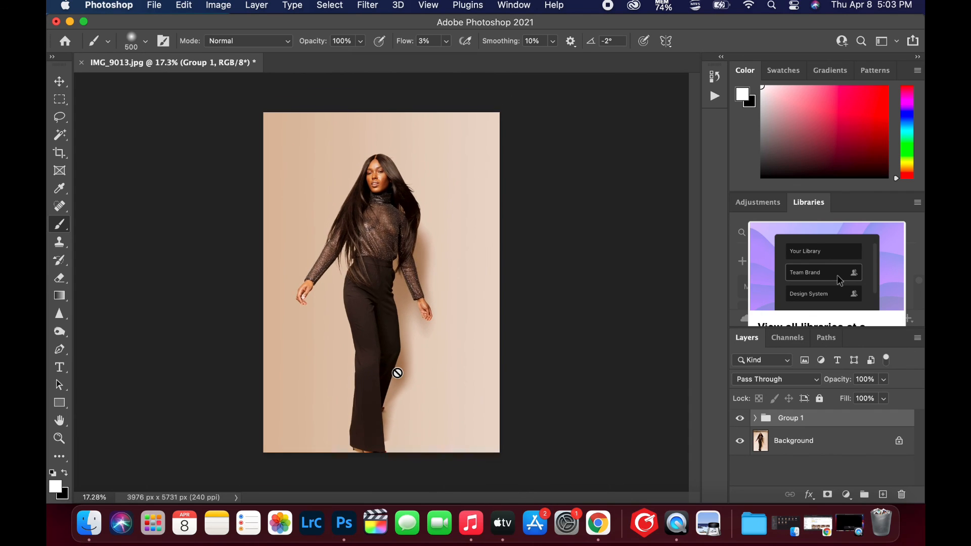